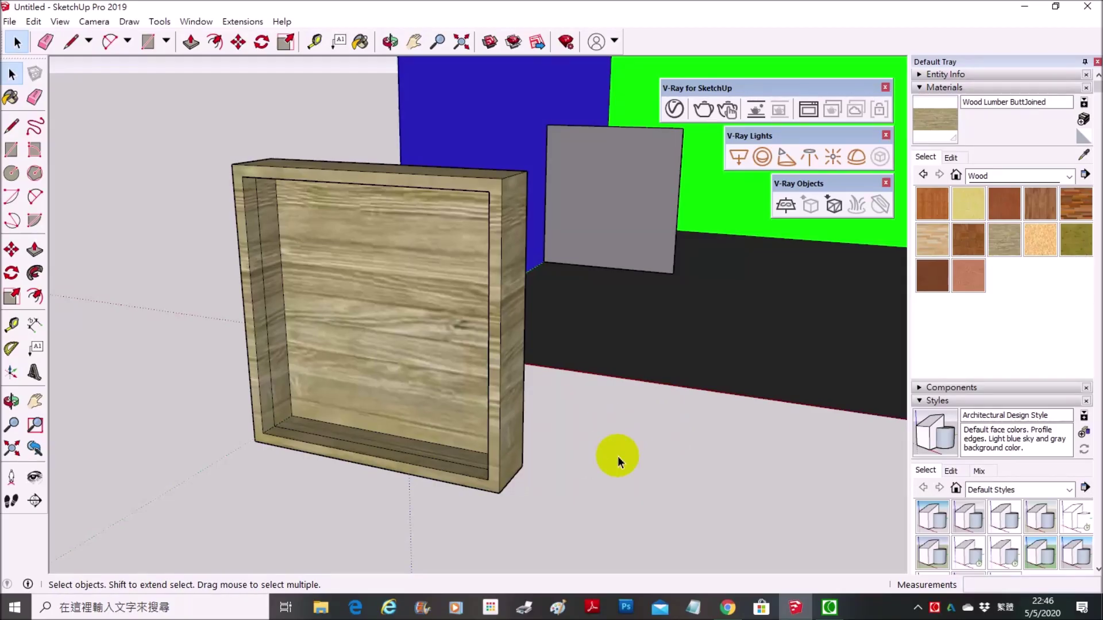
Orbit and zoom out to view the whole room around the wood box.
scroll(402, 397, "down", 5)
mouse_move(362, 394)
middle_mouse_down()
mouse_move(468, 368)
mouse_move(561, 377)
middle_mouse_up()
scroll(525, 374, "up", 3)
scroll(418, 372, "up", 2)
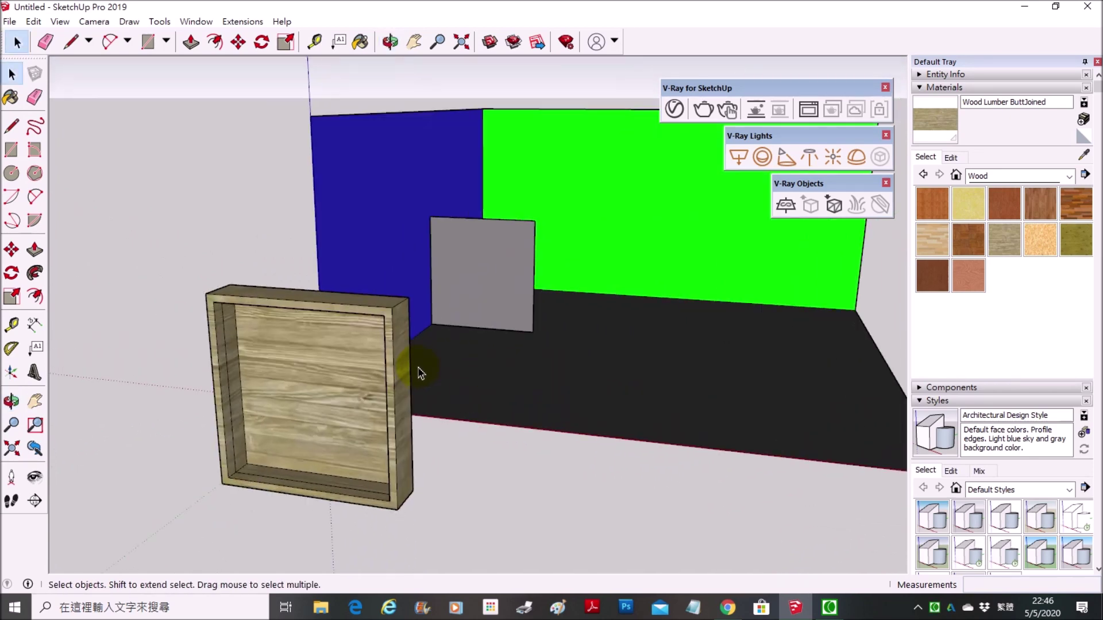
mouse_move(374, 331)
middle_mouse_down()
mouse_move(446, 301)
mouse_move(382, 340)
middle_mouse_up()
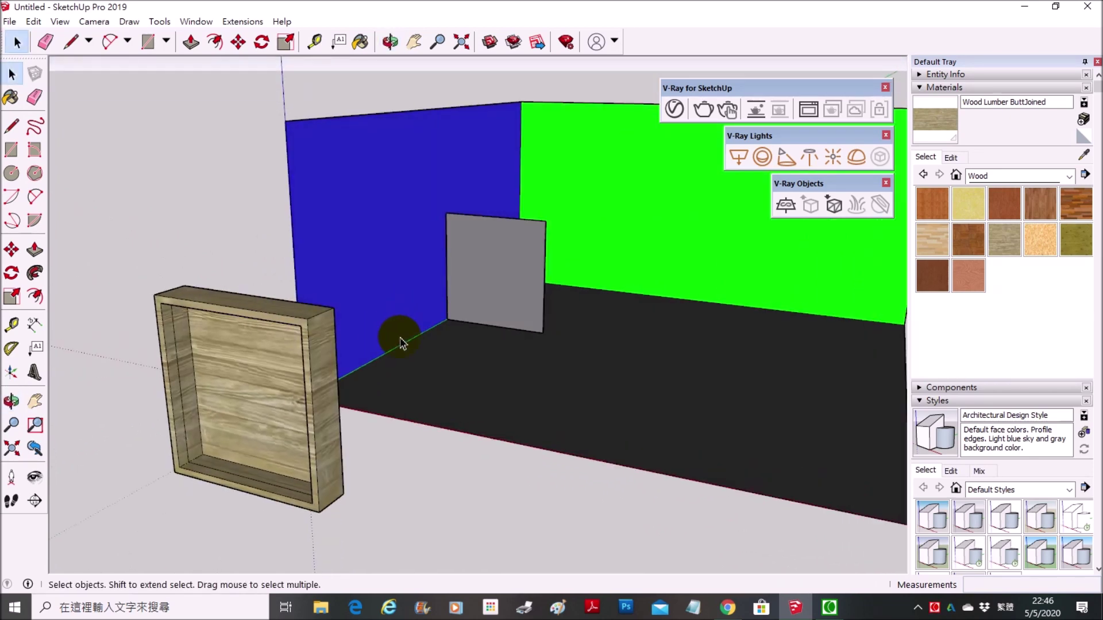
scroll(382, 339, "down", 5)
scroll(394, 347, "up", 5)
scroll(303, 336, "up", 2)
Select the wooden frame and the grey square panel, then orbit down to eye level.
left_click(233, 323)
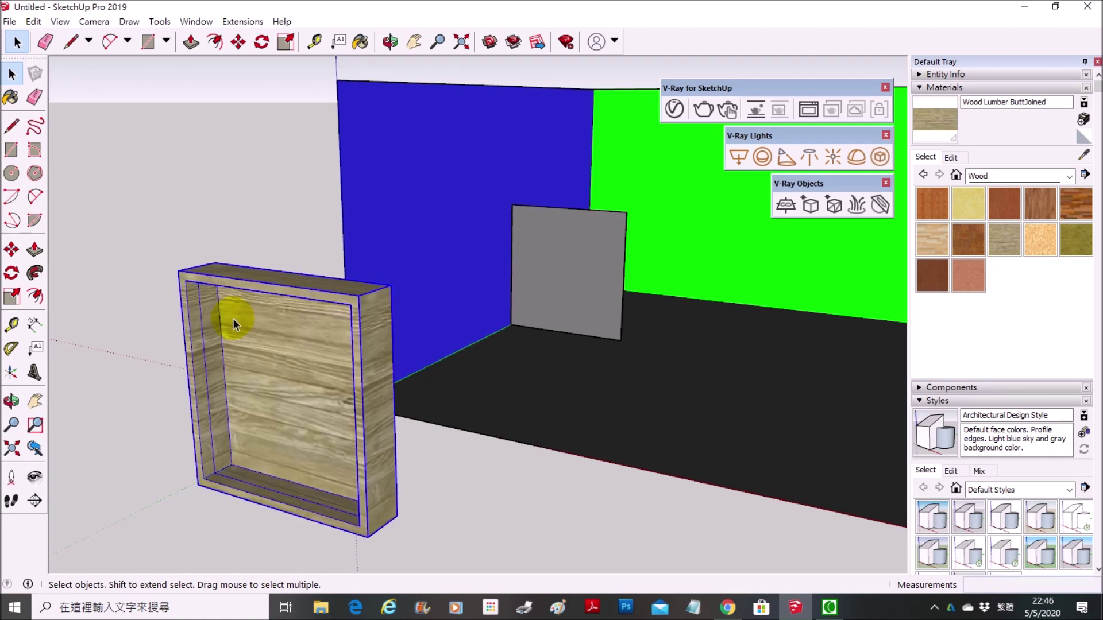
left_click(597, 233)
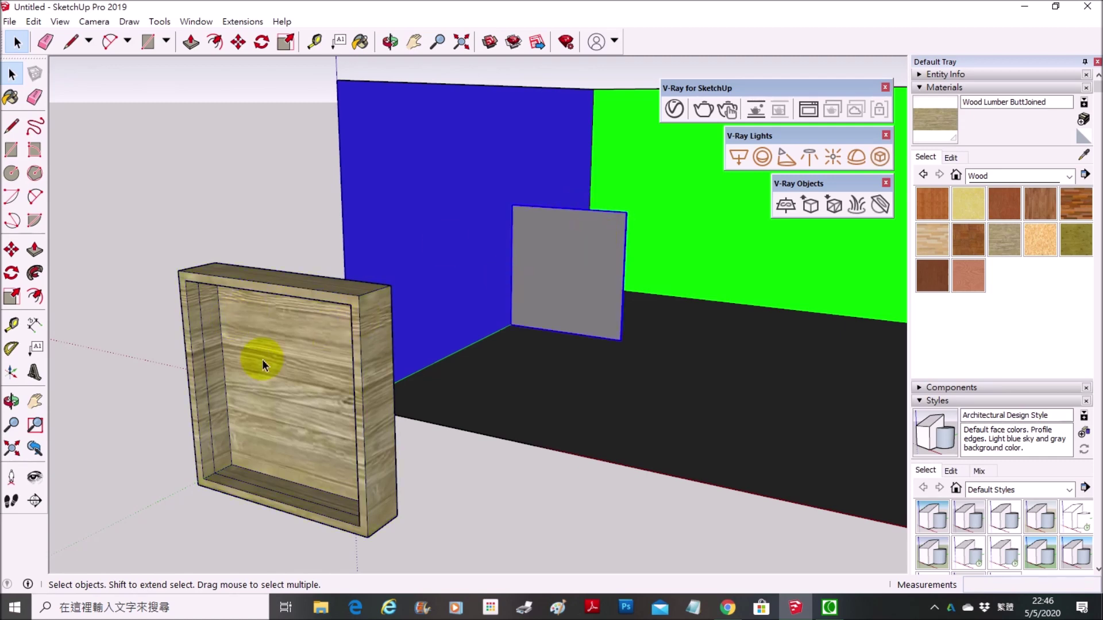
left_click(252, 343)
scroll(315, 386, "down", 3)
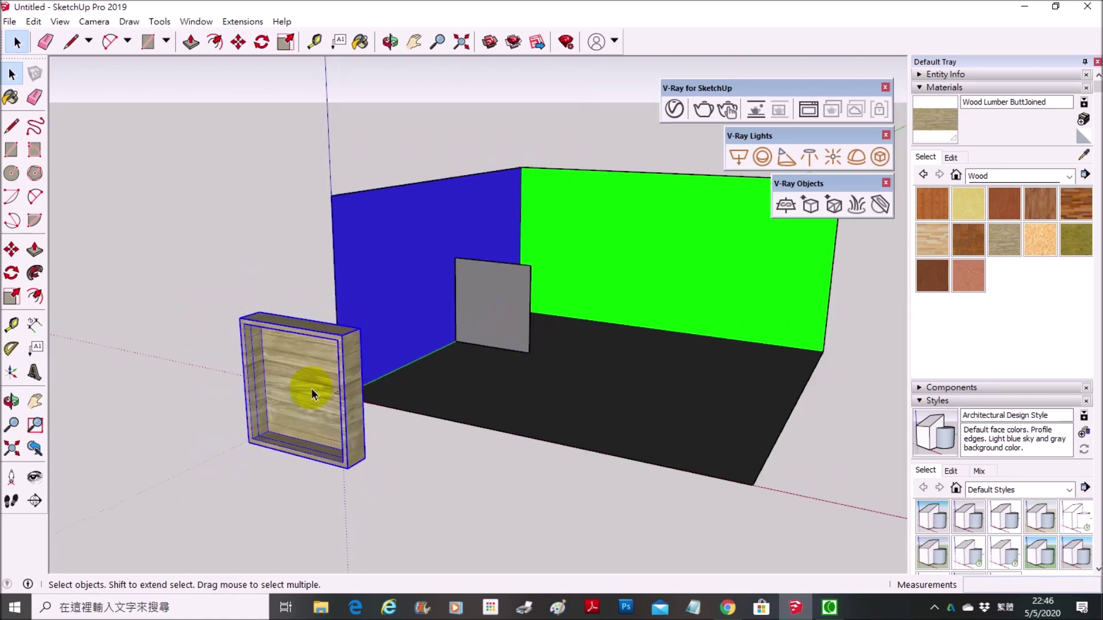
middle_click_drag(315, 387, 382, 278)
scroll(353, 300, "up", 2)
scroll(491, 312, "up", 2)
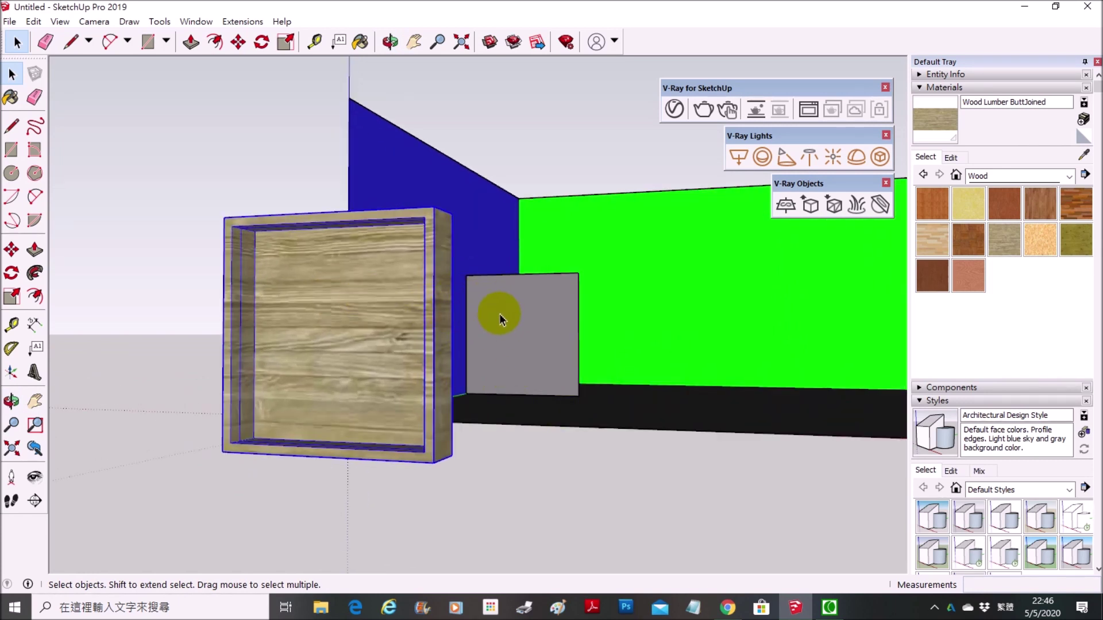
Orbit to a frontal view of the wood box.
mouse_move(484, 334)
middle_mouse_down()
mouse_move(353, 332)
mouse_move(250, 366)
middle_mouse_up()
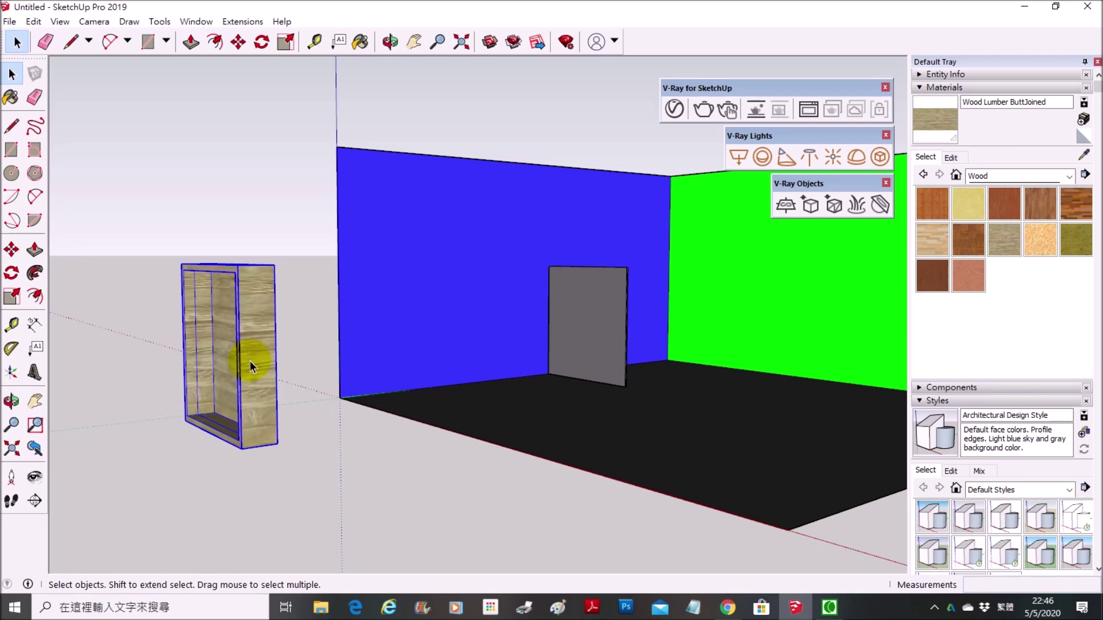
mouse_move(251, 366)
middle_mouse_down()
mouse_move(377, 381)
mouse_move(315, 381)
mouse_move(362, 369)
mouse_move(291, 369)
middle_mouse_up()
scroll(252, 370, "up", 3)
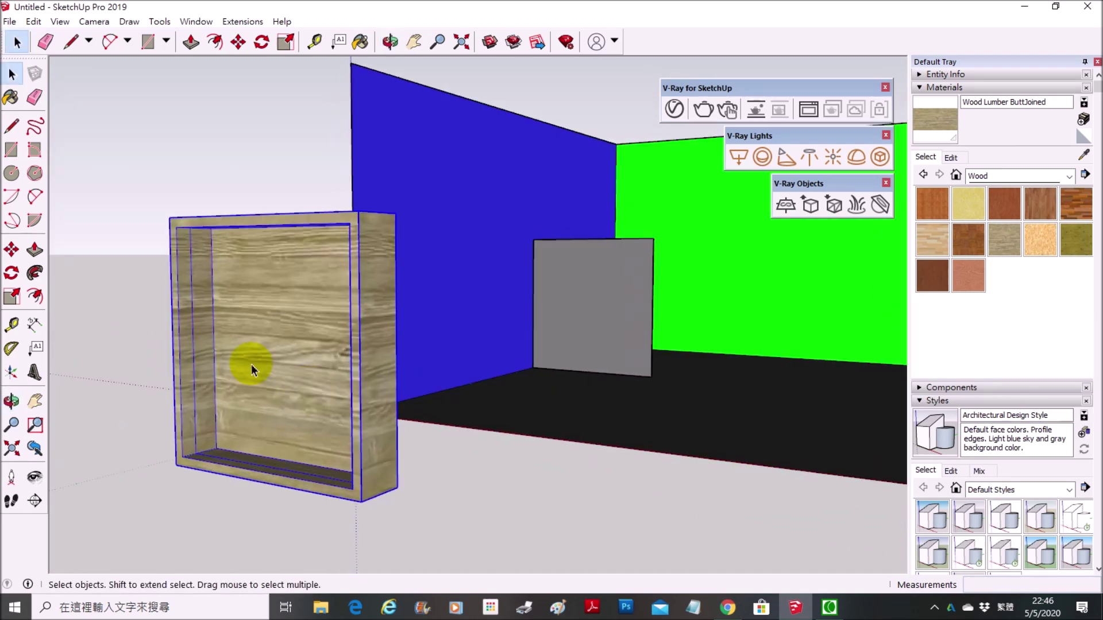
scroll(252, 370, "up", 2)
scroll(265, 296, "down", 2)
scroll(259, 254, "down", 2)
mouse_move(246, 301)
middle_mouse_down()
mouse_move(316, 232)
mouse_move(334, 305)
mouse_move(362, 239)
mouse_move(362, 287)
mouse_move(358, 267)
mouse_move(455, 286)
middle_mouse_up()
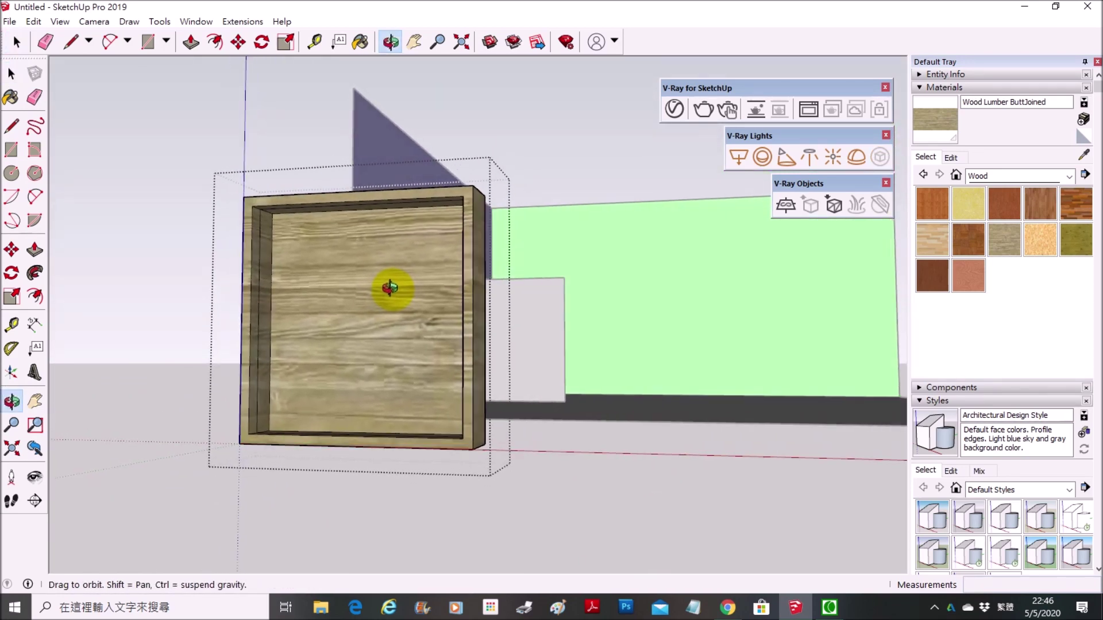
Orbit back to show the box together with the walls and floor.
scroll(246, 276, "up", 1)
scroll(259, 261, "up", 3)
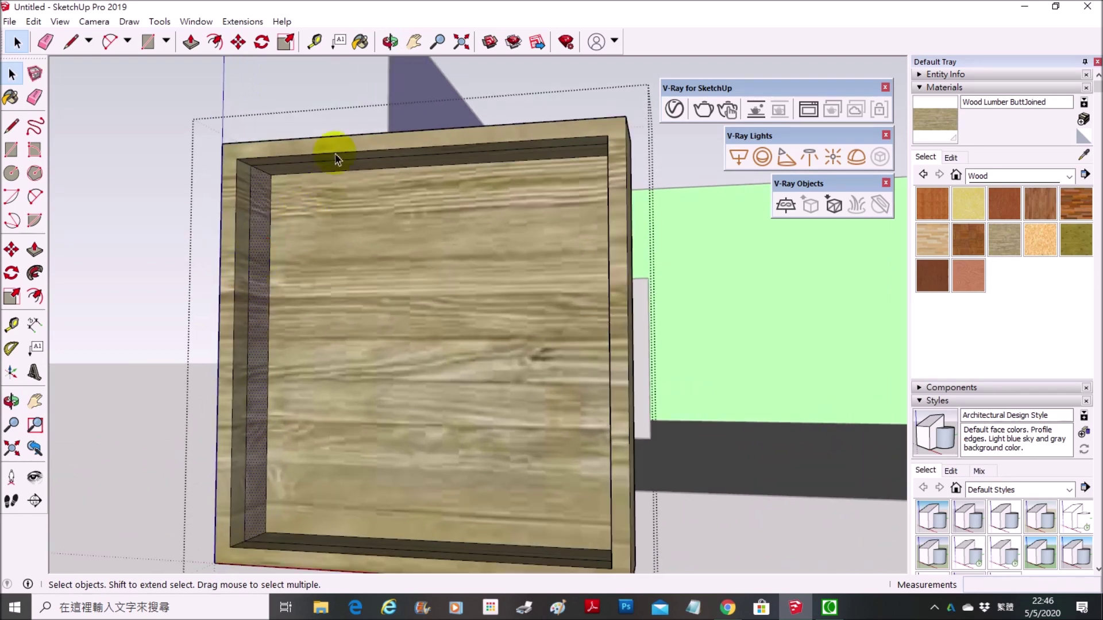
mouse_move(336, 173)
middle_mouse_down()
mouse_move(517, 241)
mouse_move(640, 239)
mouse_move(269, 431)
mouse_move(173, 510)
middle_mouse_up()
scroll(608, 266, "down", 3)
scroll(220, 441, "up", 3)
scroll(223, 435, "down", 3)
mouse_move(223, 435)
middle_mouse_down()
mouse_move(296, 364)
mouse_move(322, 357)
middle_mouse_up()
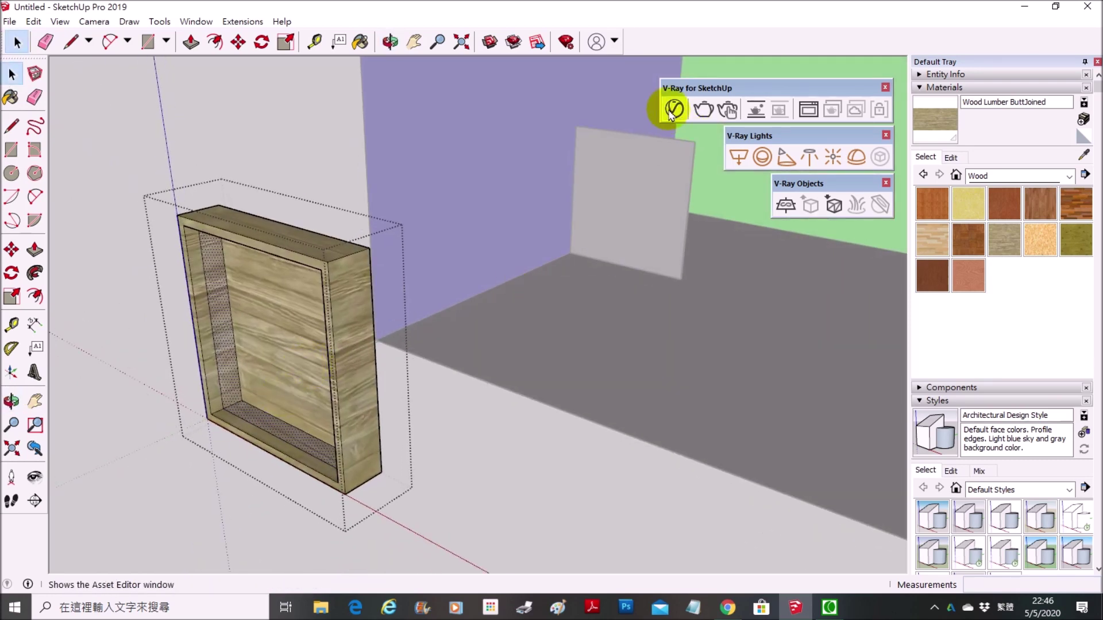
Add the V-Ray Emissive LED 5500k material to the scene Materials list.
left_click(672, 110)
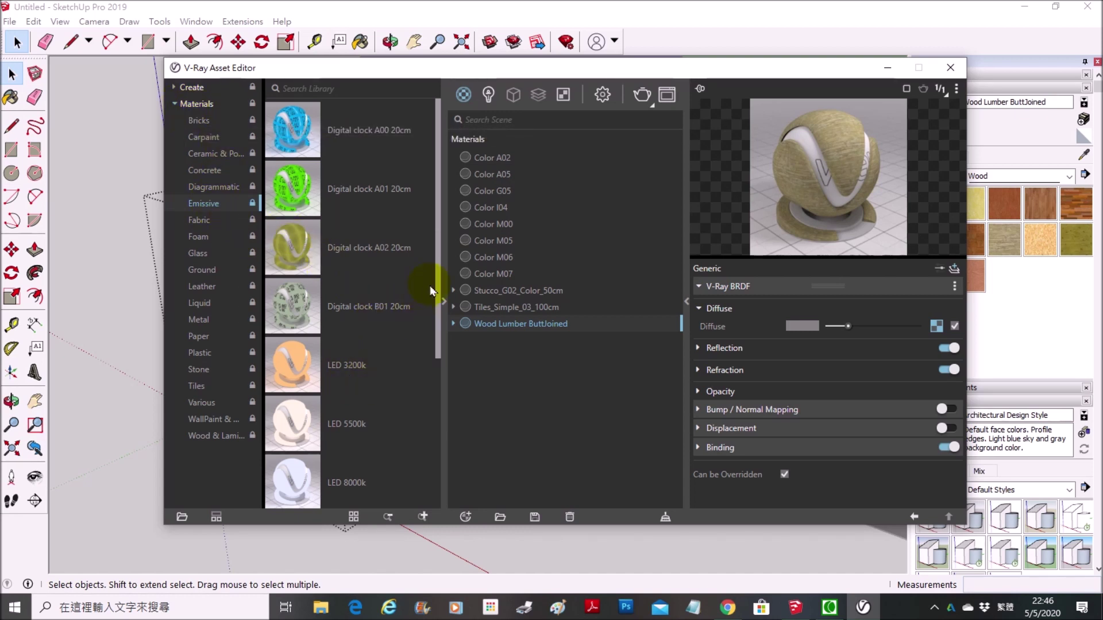
left_click_drag(432, 291, 434, 408)
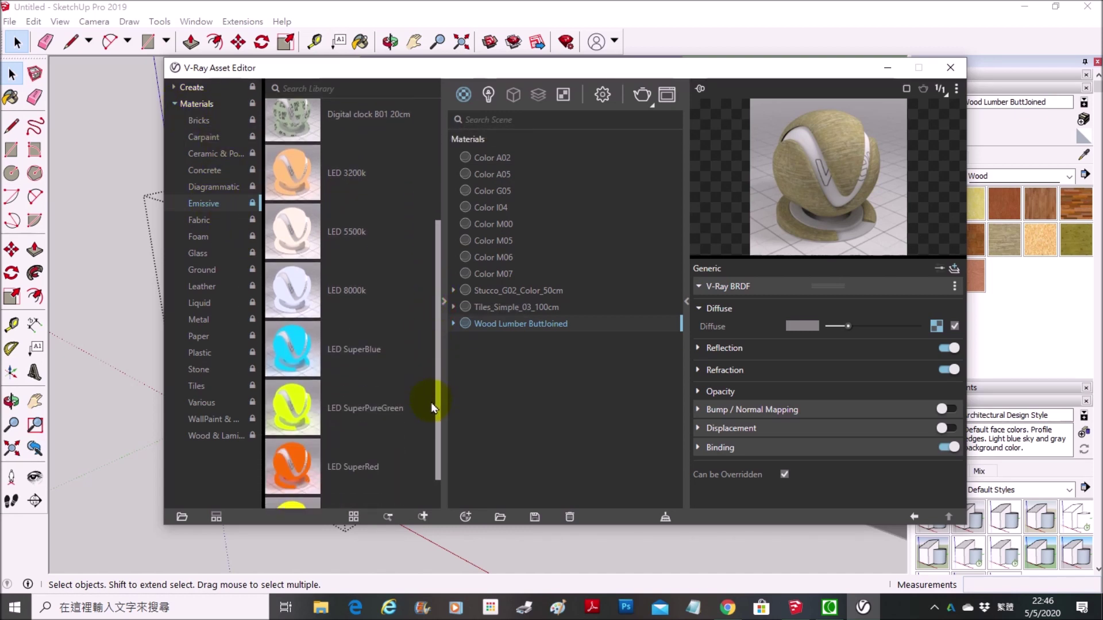
left_click(299, 234)
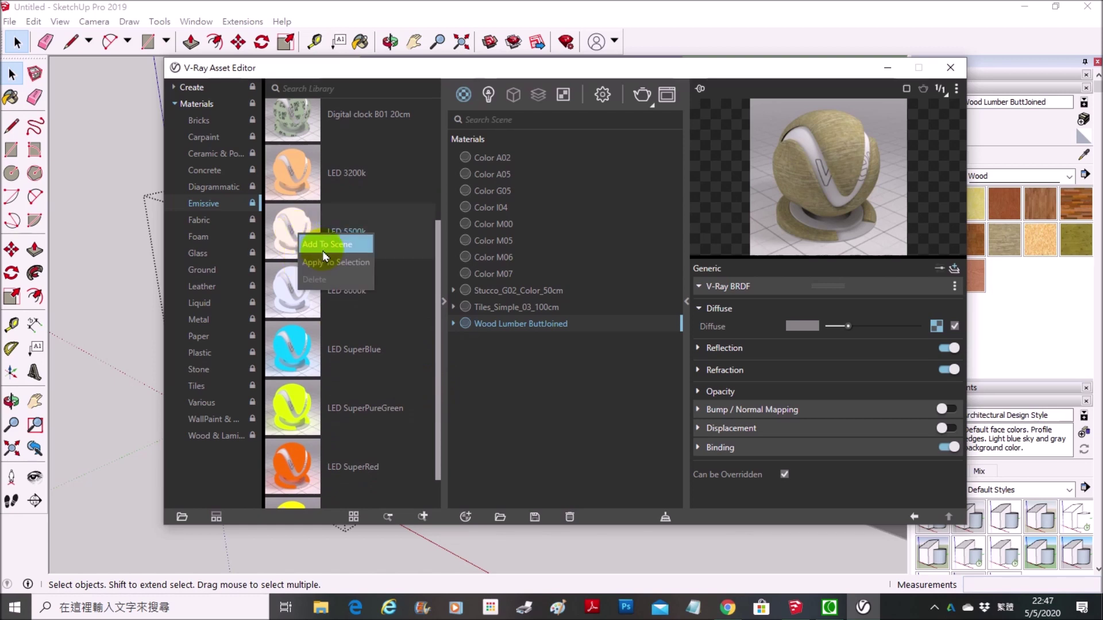
left_click_drag(299, 233, 450, 144)
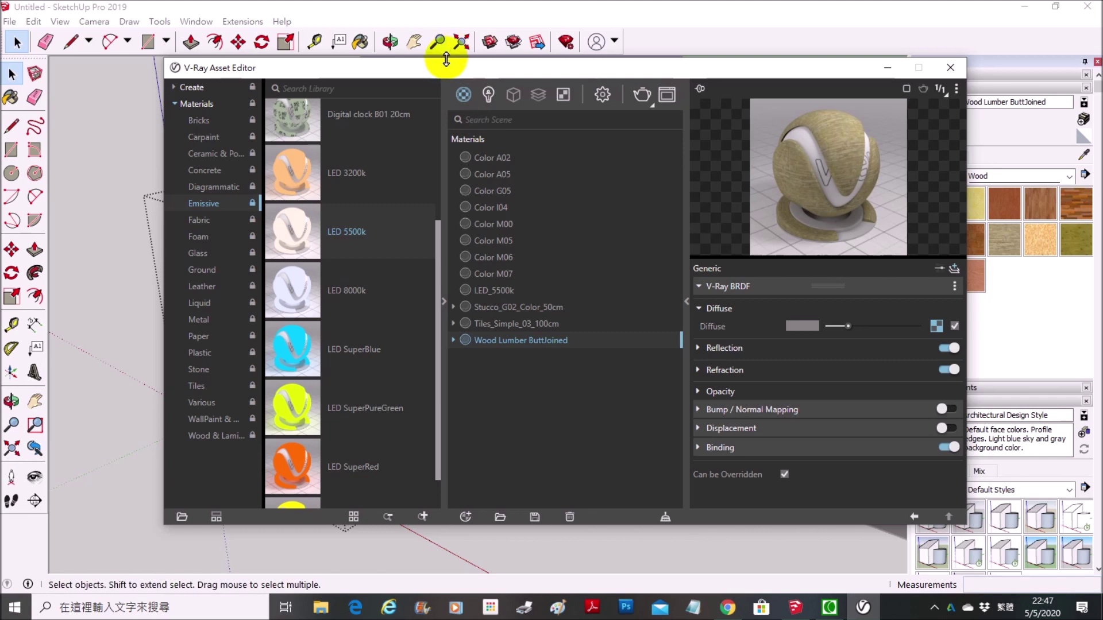
left_click_drag(427, 70, 715, 149)
Move the Asset Editor aside and orbit to face the room frontally.
mouse_move(258, 177)
middle_mouse_down()
mouse_move(227, 286)
mouse_move(344, 135)
mouse_move(191, 241)
middle_mouse_up()
scroll(191, 241, "down", 5)
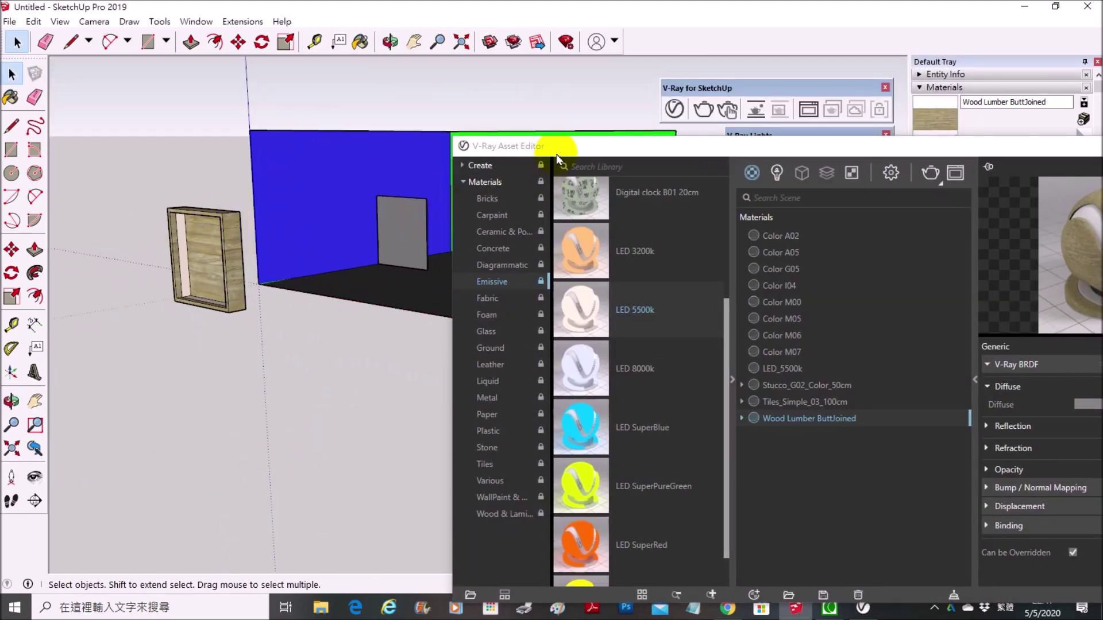
left_click_drag(553, 144, 775, 286)
mouse_move(396, 259)
middle_mouse_down()
mouse_move(419, 283)
mouse_move(468, 290)
middle_mouse_up()
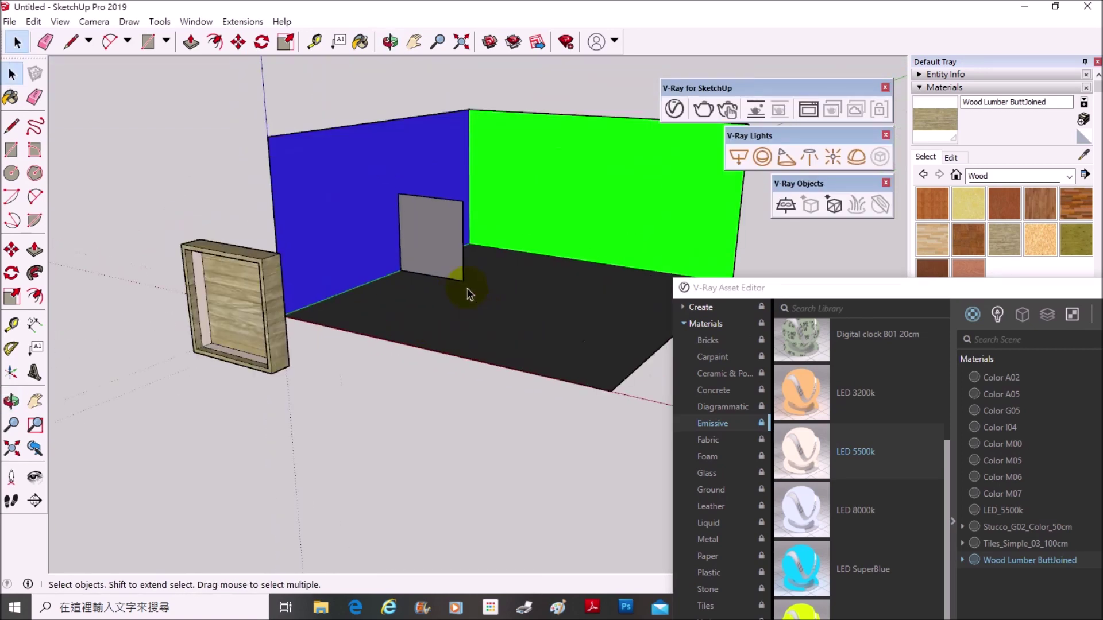
left_click(11, 250)
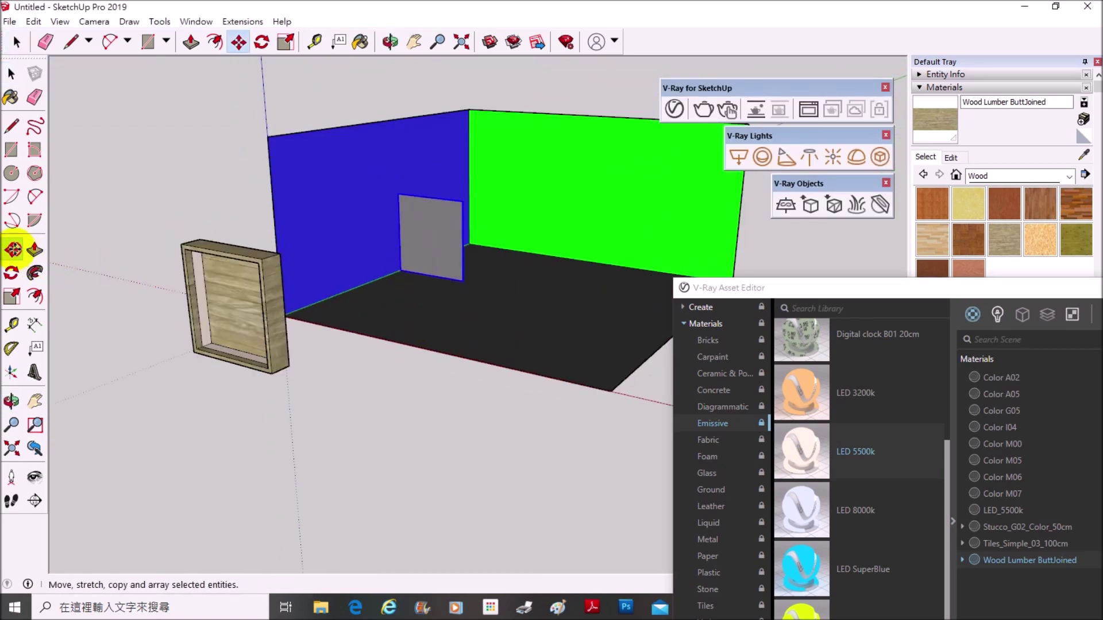
Move the grey panel into place inside the wooden frame.
scroll(345, 276, "up", 3)
middle_click_drag(344, 276, 414, 270)
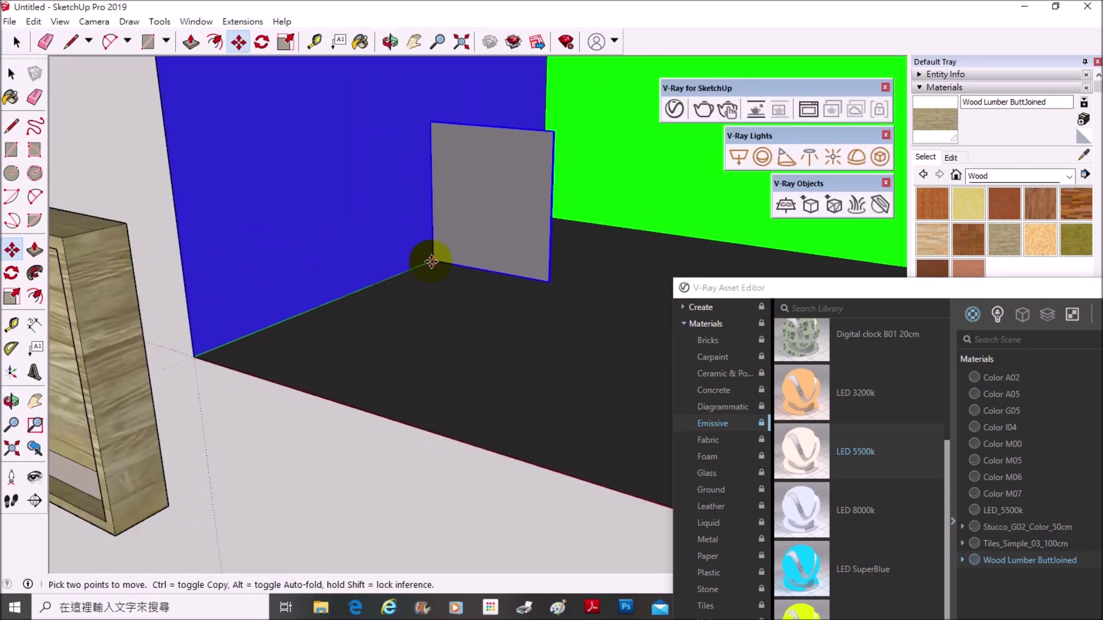
left_click(431, 262)
scroll(340, 374, "down", 5)
scroll(443, 327, "up", 3)
scroll(382, 321, "up", 3)
scroll(345, 315, "up", 2)
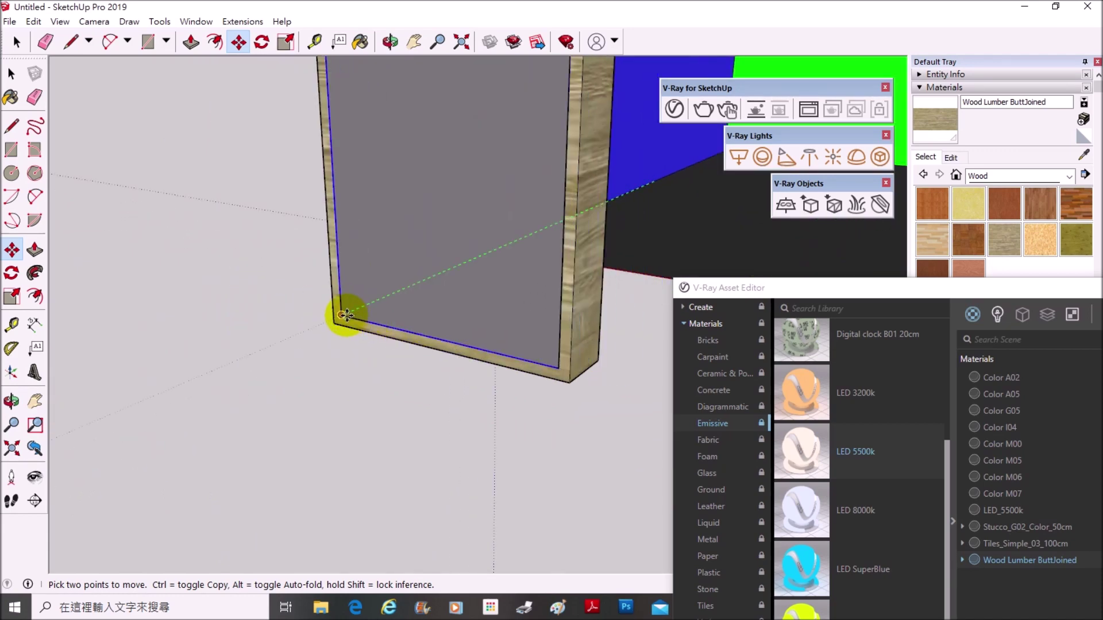
scroll(345, 314, "down", 3)
scroll(322, 345, "up", 2)
scroll(230, 368, "up", 3)
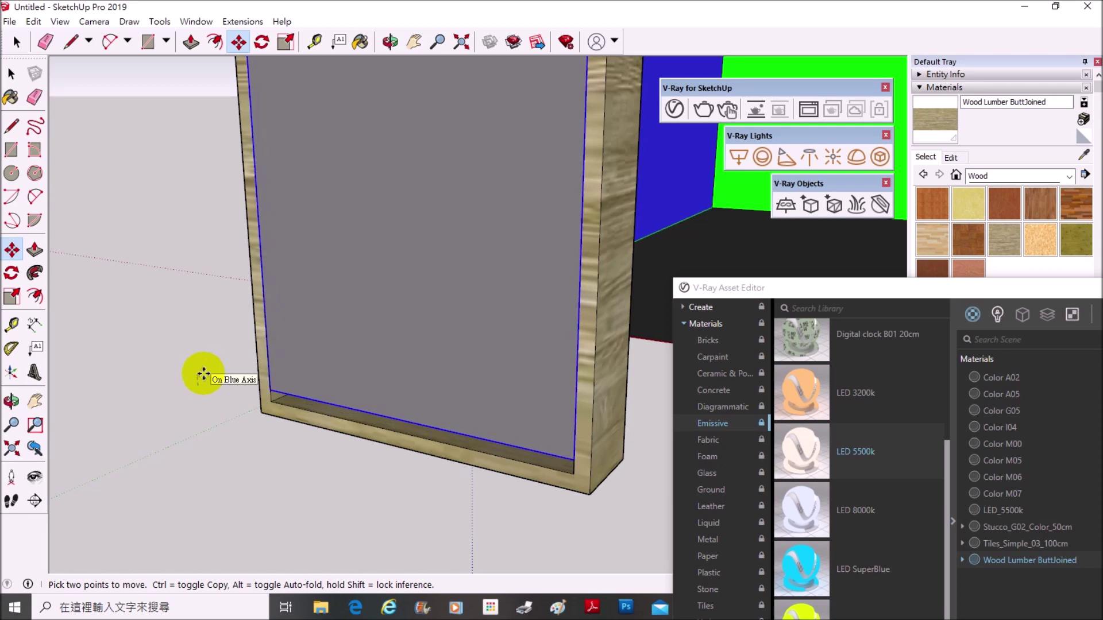
left_click(206, 375)
scroll(283, 337, "down", 5)
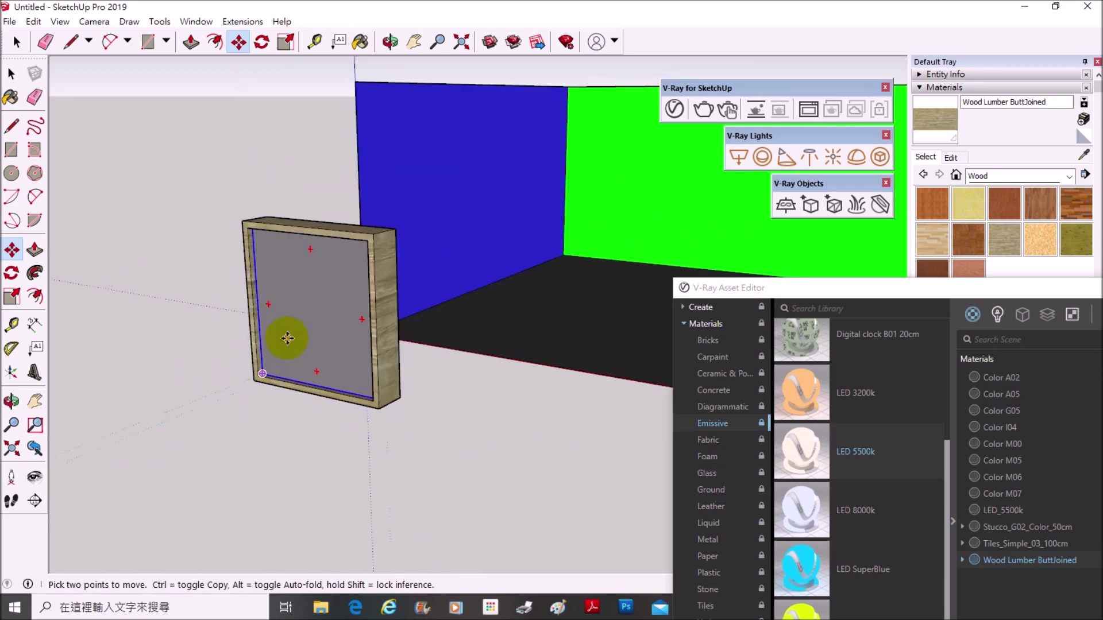
Select the frame with its panel and move it against the blue wall.
left_click(10, 69)
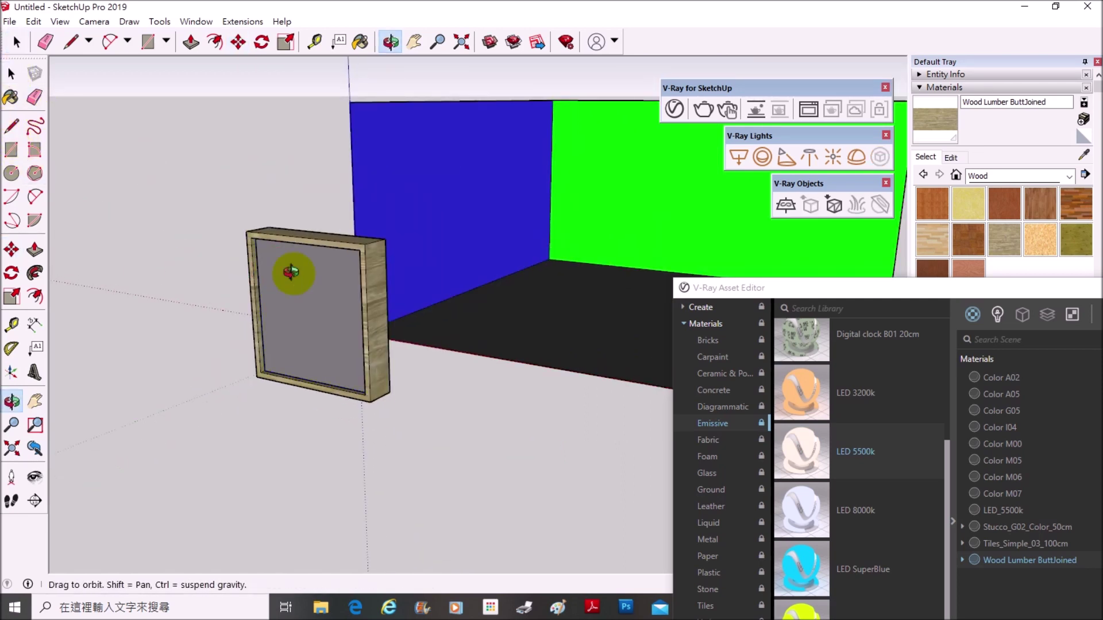
middle_click_drag(291, 270, 278, 226)
left_click_drag(285, 210, 223, 295)
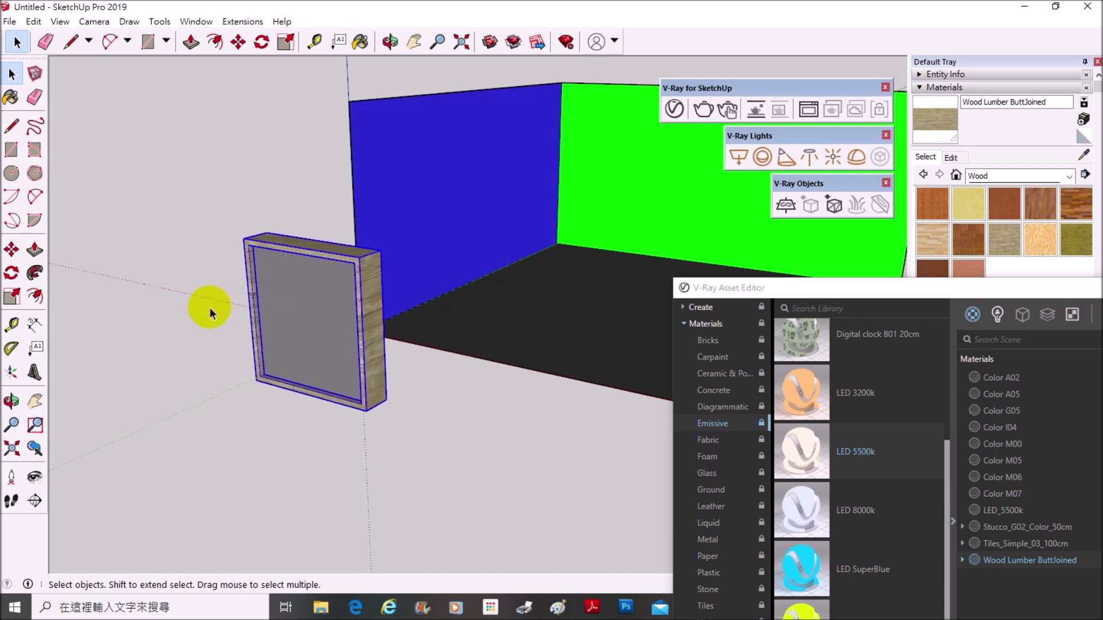
left_click(12, 250)
left_click(256, 382)
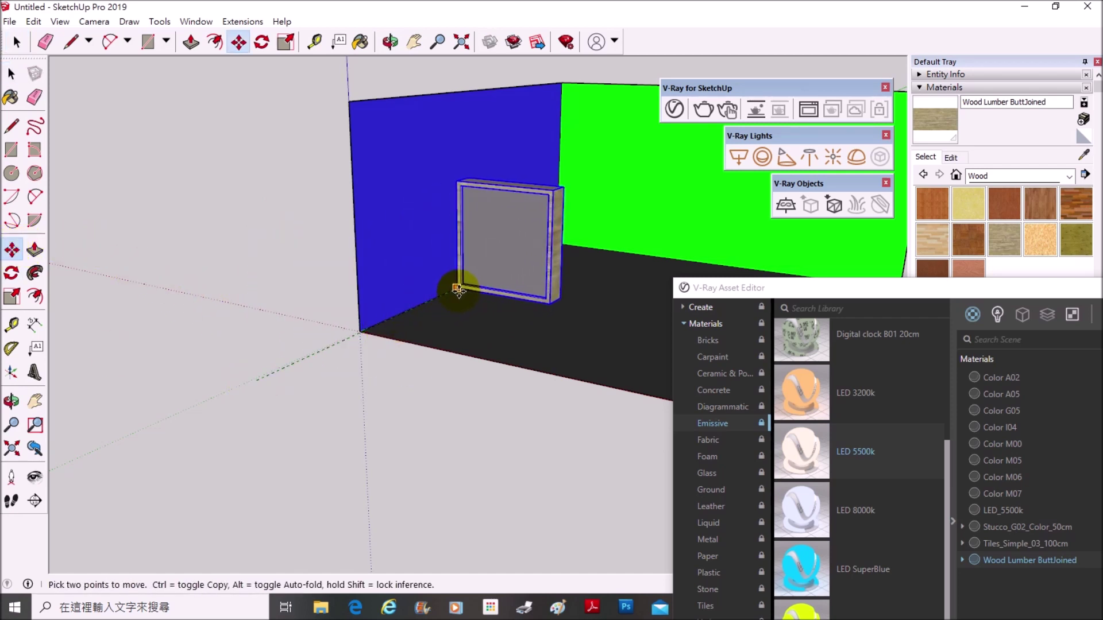
left_click(475, 285)
middle_click_drag(197, 381, 480, 278)
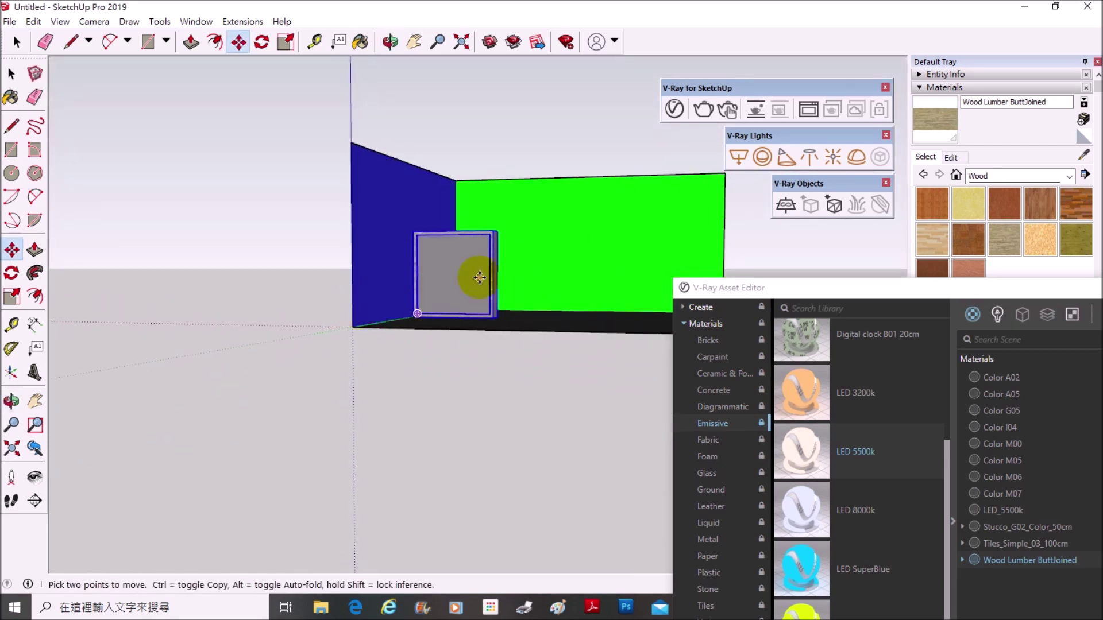
Orbit and zoom to check the frame's new position in the room.
scroll(480, 278, "up", 3)
scroll(431, 276, "up", 1)
scroll(390, 336, "down", 1)
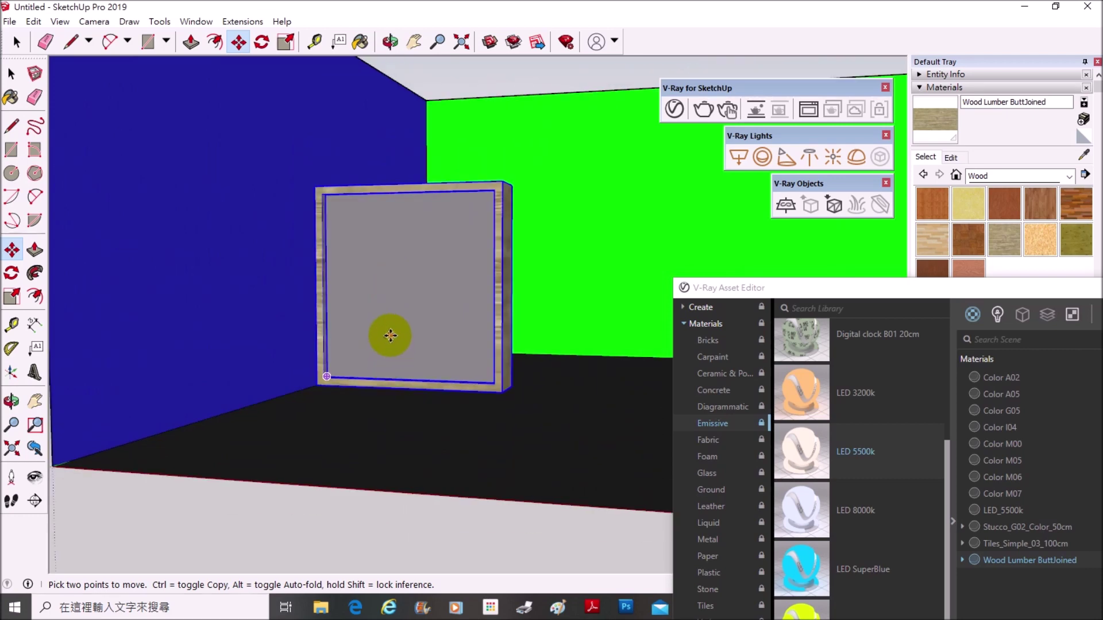
scroll(438, 315, "down", 3)
mouse_move(390, 376)
middle_mouse_down()
mouse_move(224, 500)
mouse_move(381, 345)
mouse_move(418, 278)
middle_mouse_up()
scroll(407, 299, "up", 2)
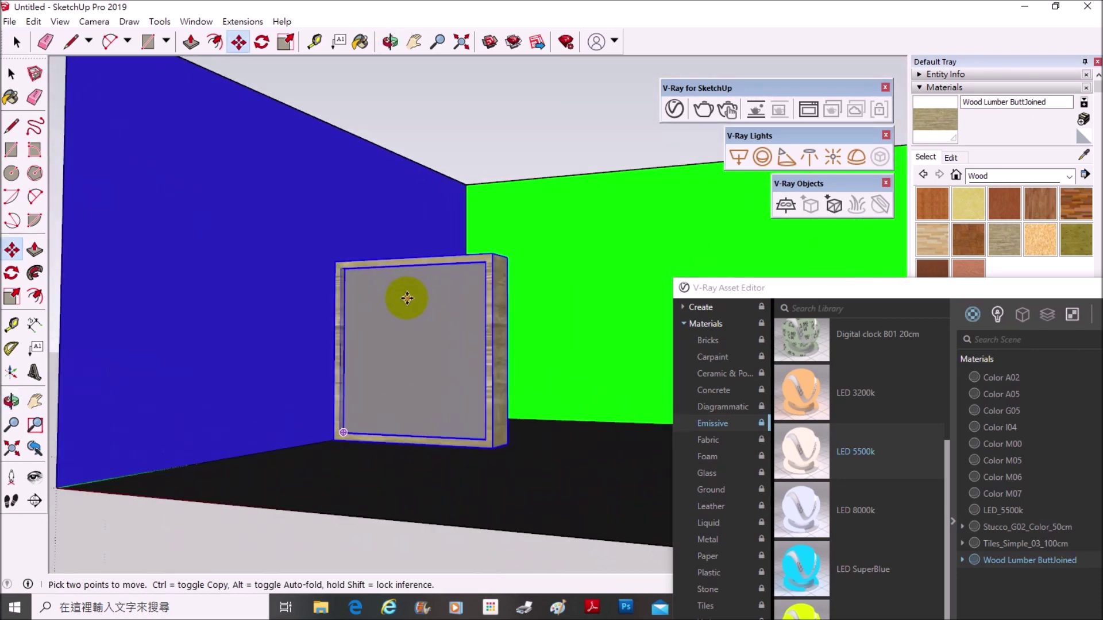
scroll(389, 332, "up", 1)
mouse_move(387, 347)
middle_mouse_down()
mouse_move(337, 310)
mouse_move(328, 326)
middle_mouse_up()
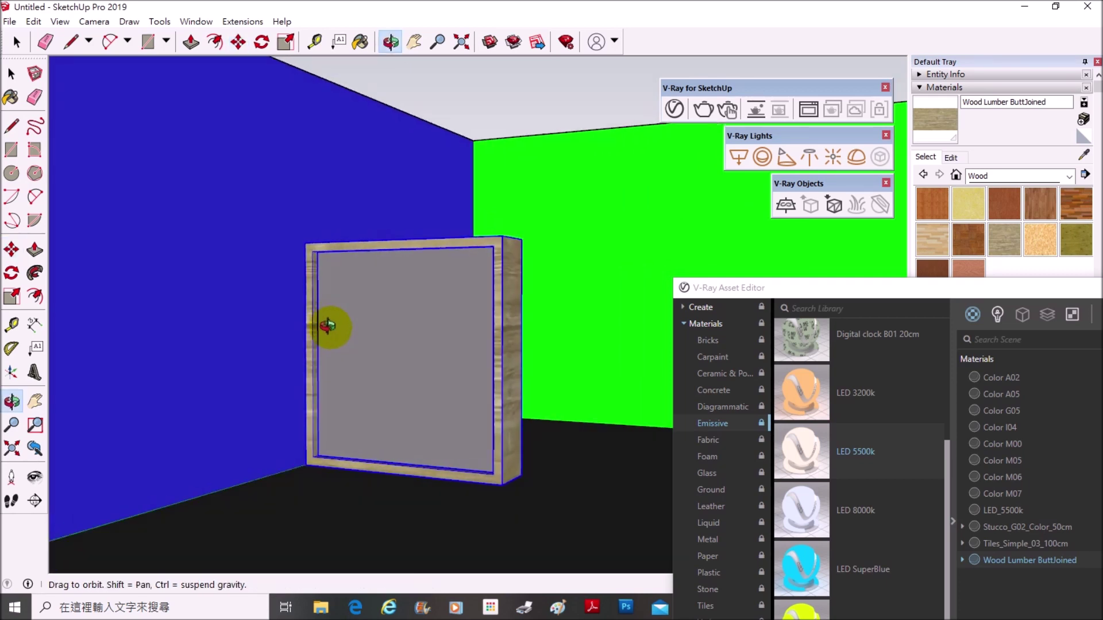
Select the frame and bring the Asset Editor's Wood Lumber ButtJoined settings fully into view.
left_click(11, 73)
middle_click_drag(270, 230, 353, 281)
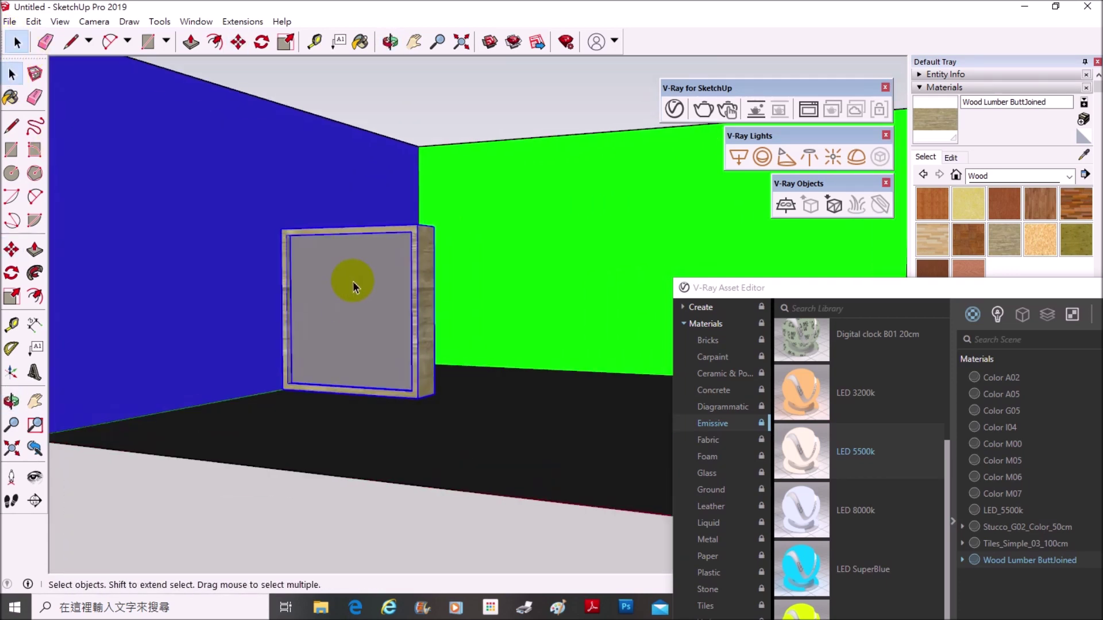
left_click(353, 281)
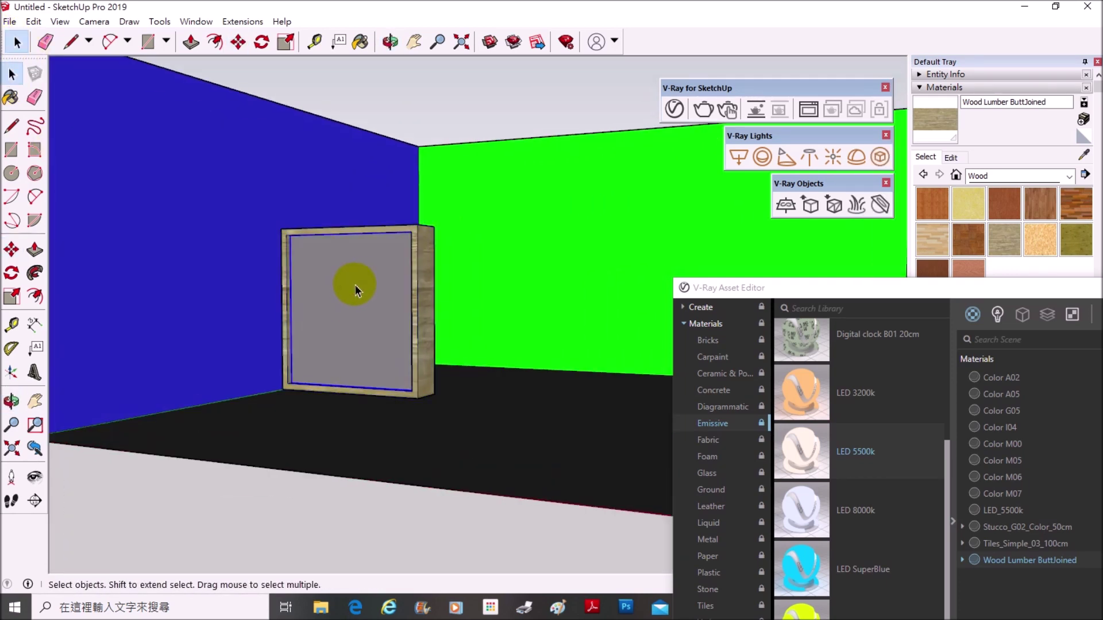
left_click_drag(790, 289, 360, 65)
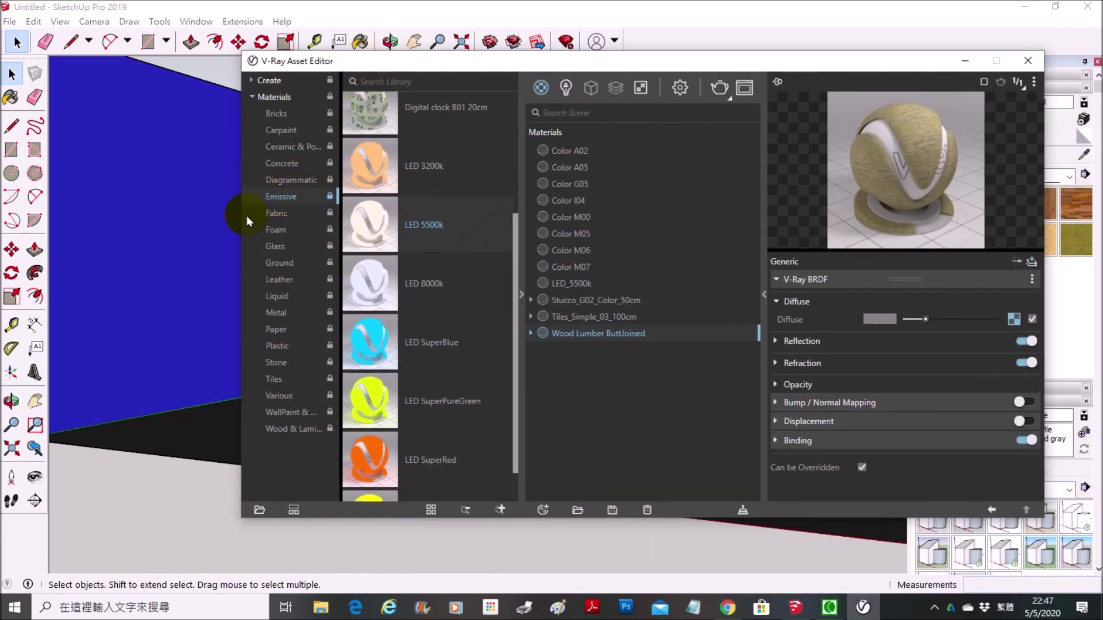
Browse the library's Glass Pattern entries and add Glass Pattern A01 10cm to the scene materials.
left_click(276, 251)
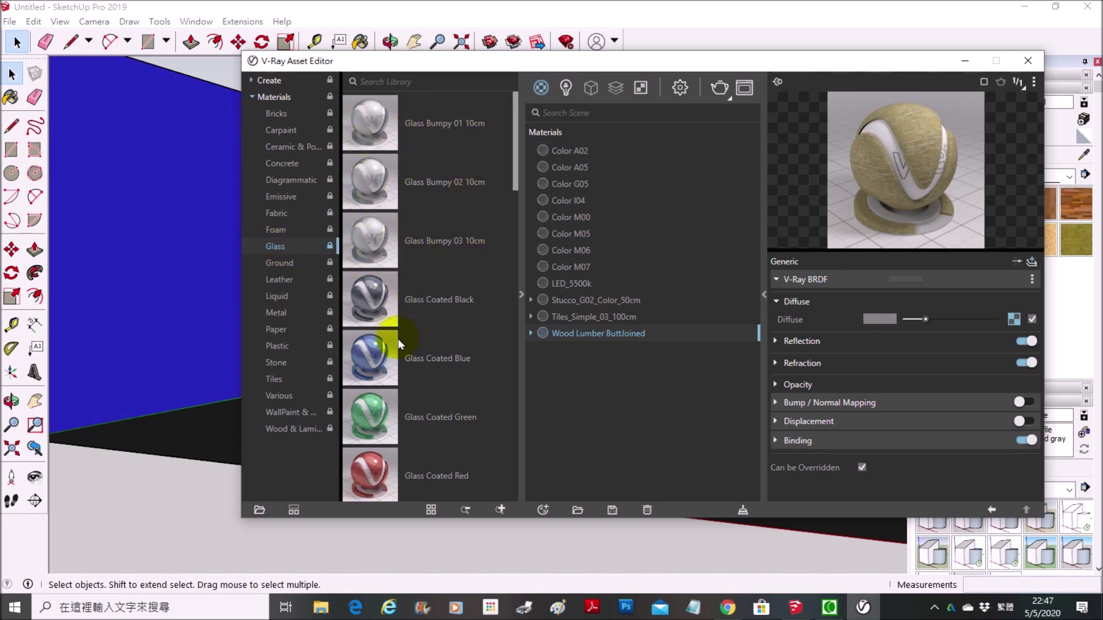
mouse_move(517, 146)
left_mouse_down()
mouse_move(501, 362)
mouse_move(506, 145)
mouse_move(488, 290)
left_mouse_up()
scroll(489, 293, "down", 1)
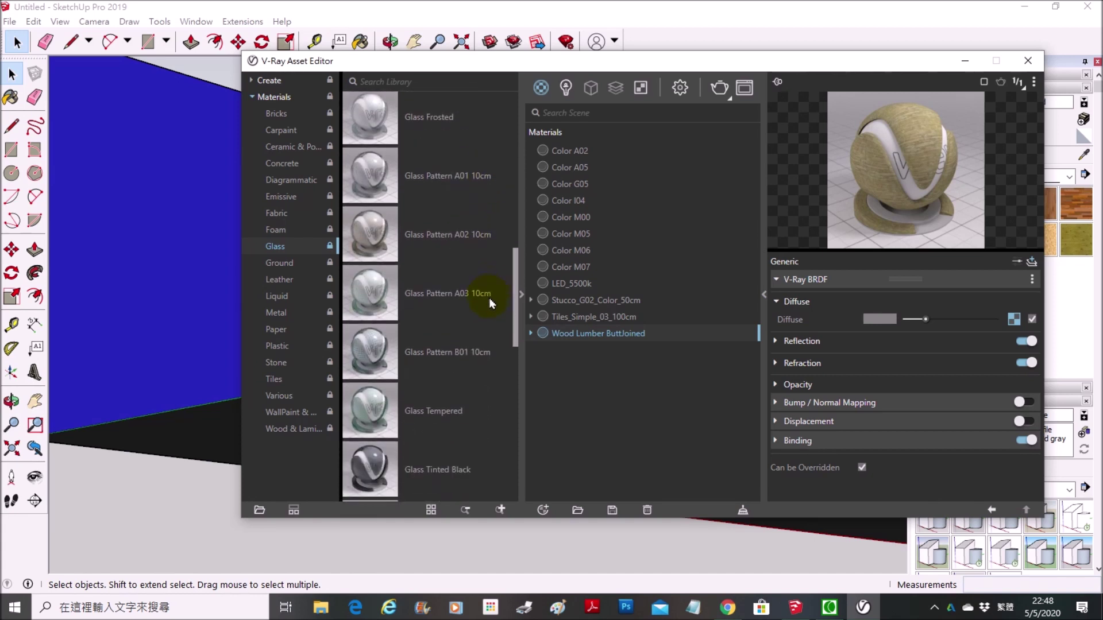
left_click(367, 169)
left_click(434, 331)
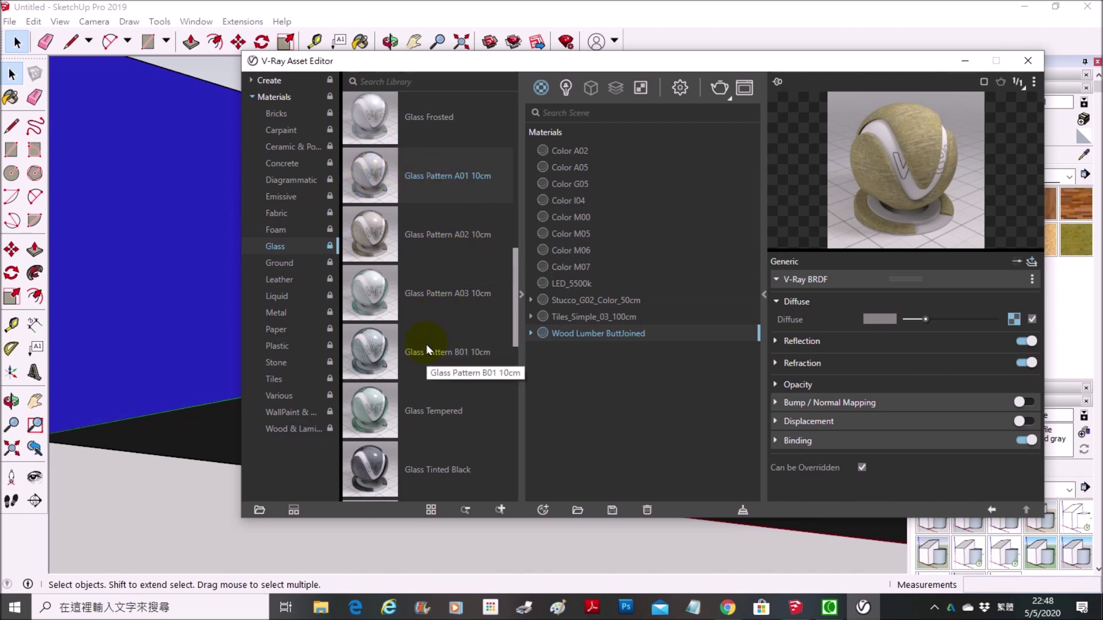
left_click(373, 352)
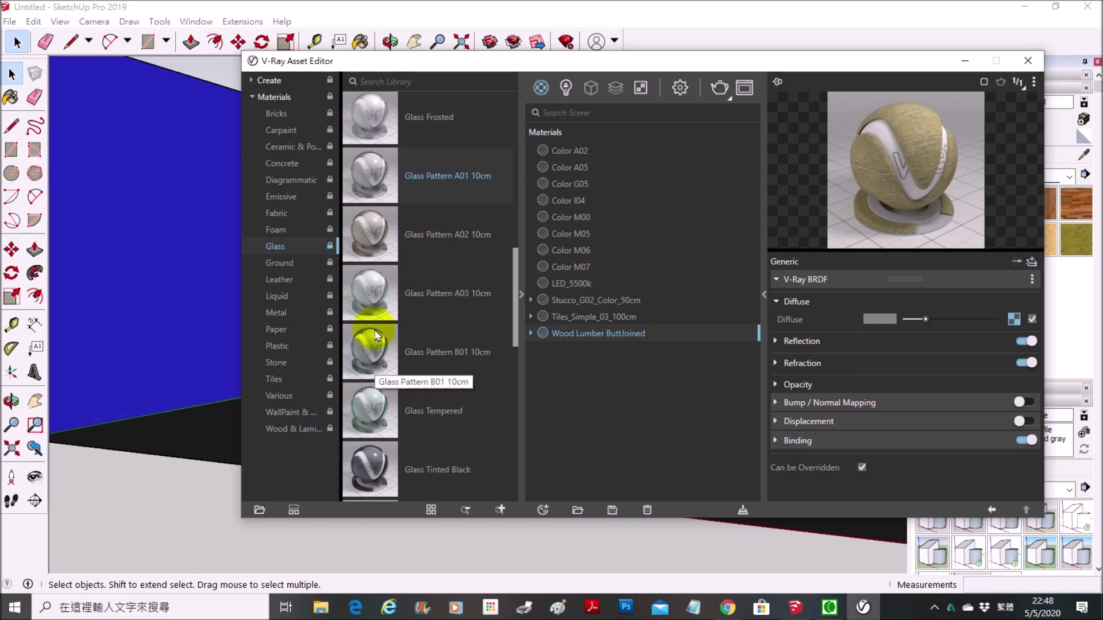
left_click(368, 167)
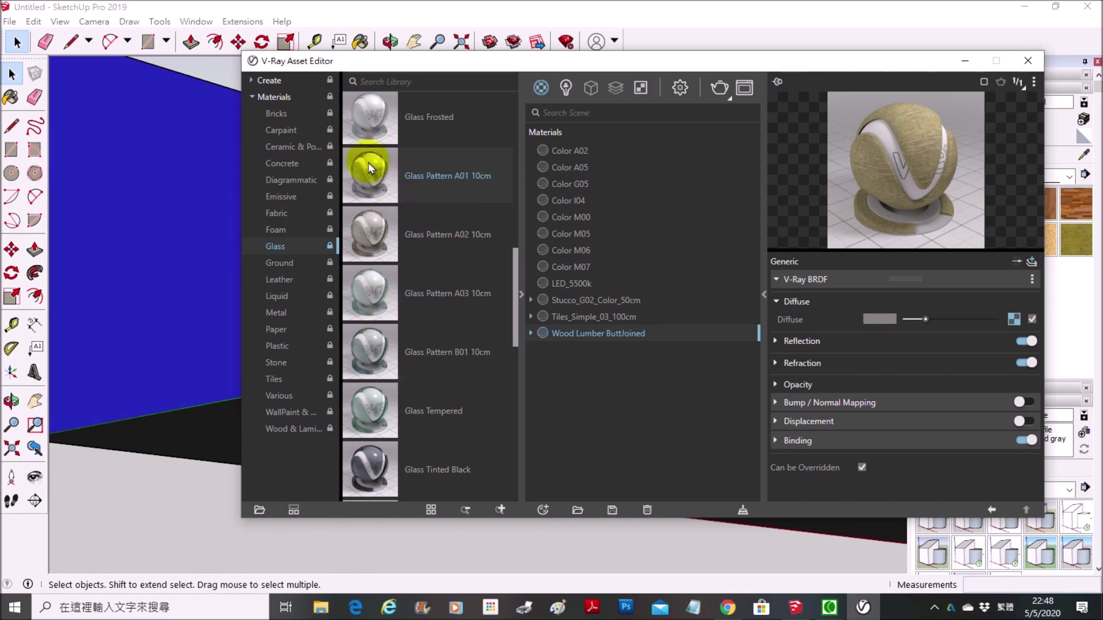
left_click_drag(370, 168, 641, 383)
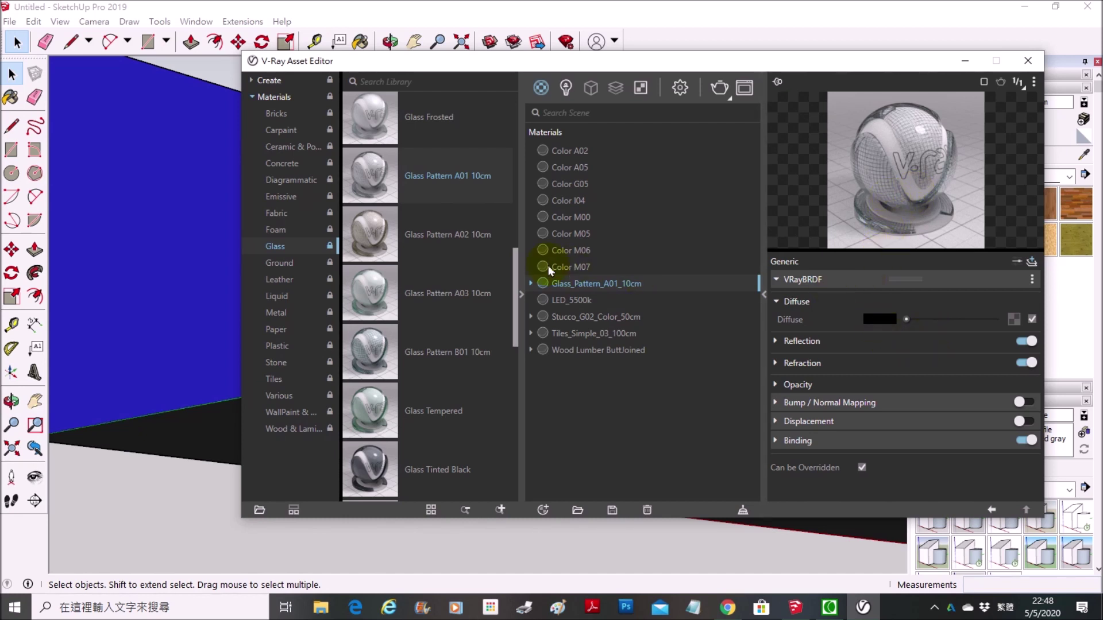
Expand the glass material and open its Bitmap_Refr grid texture.
left_click(531, 283)
left_click(586, 300)
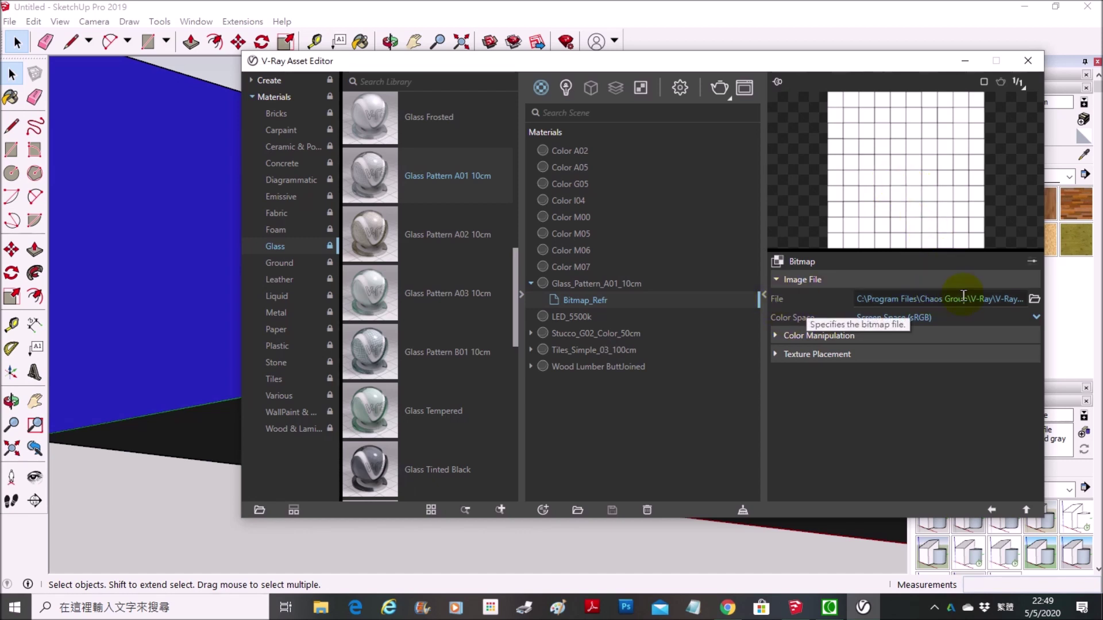
left_click(1034, 300)
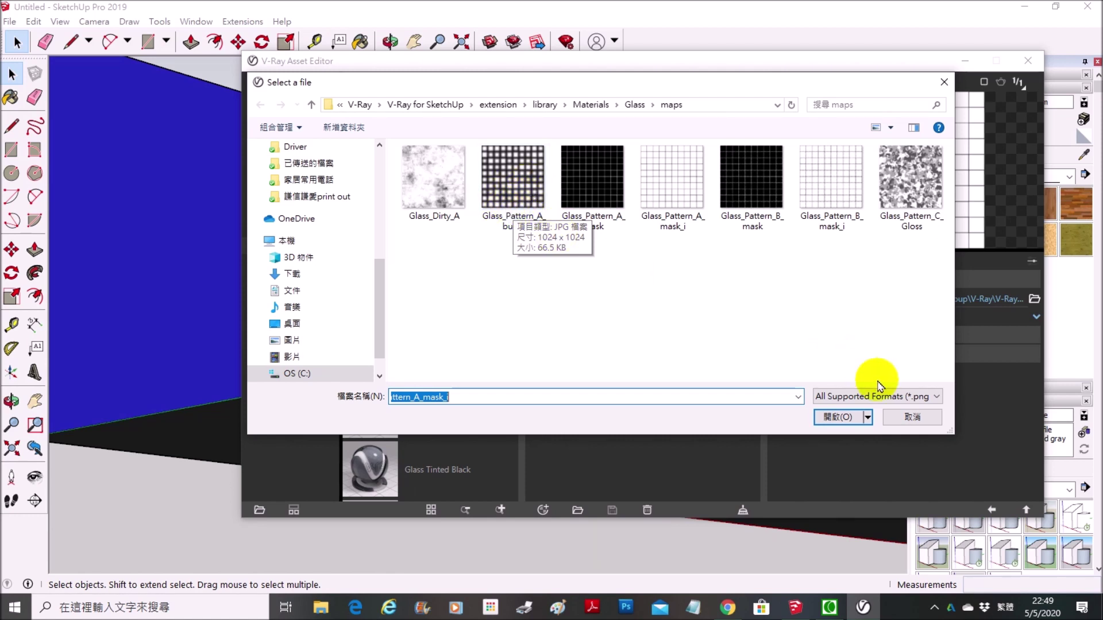
left_click(916, 417)
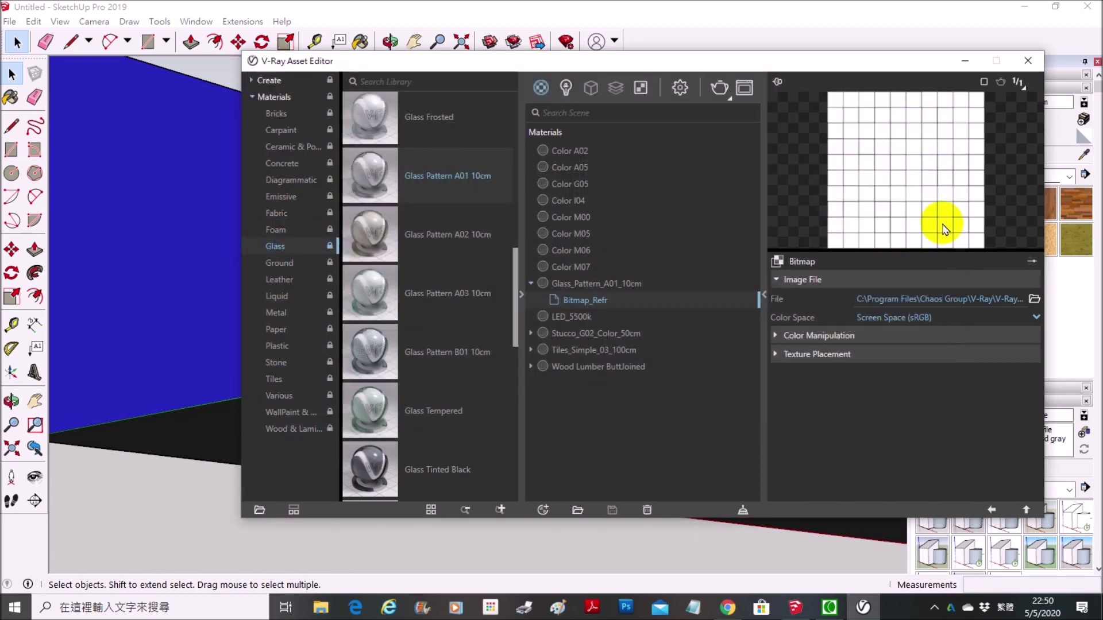
Delete the Bitmap_Refr texture from Glass_Pattern_A01_10cm and collapse its VRayBRDF rollout.
right_click(586, 300)
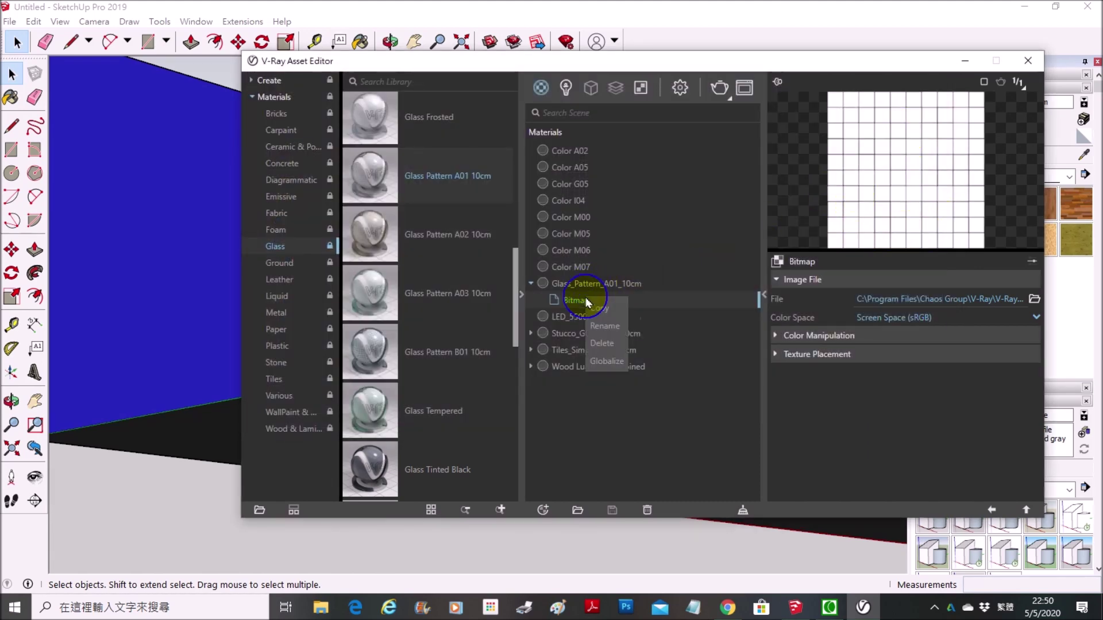
left_click(608, 346)
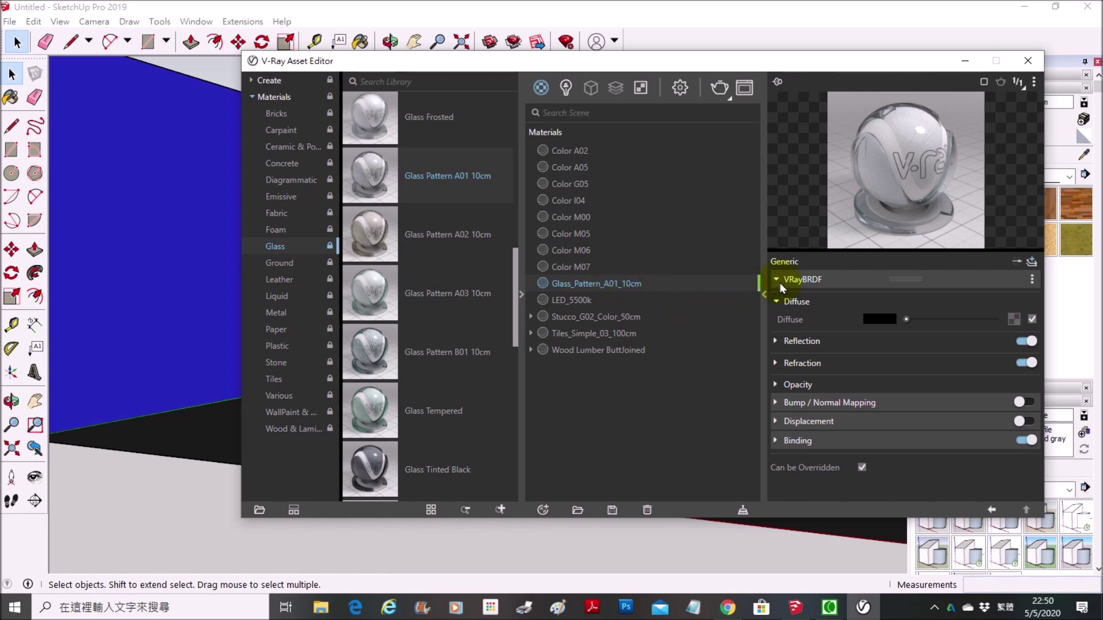
right_click(576, 287)
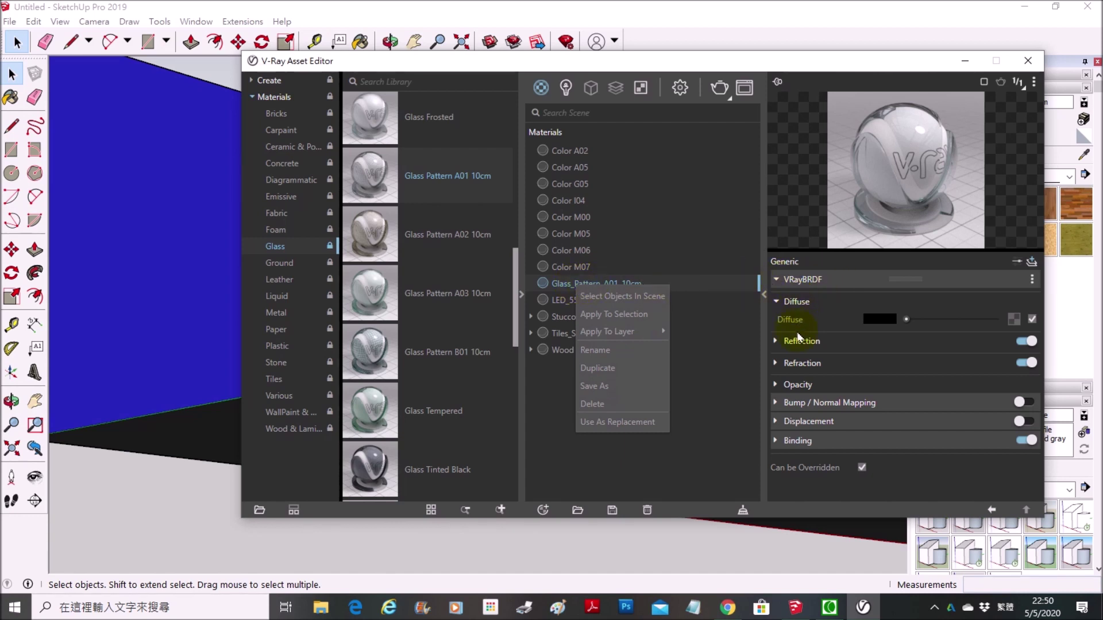
left_click(798, 282)
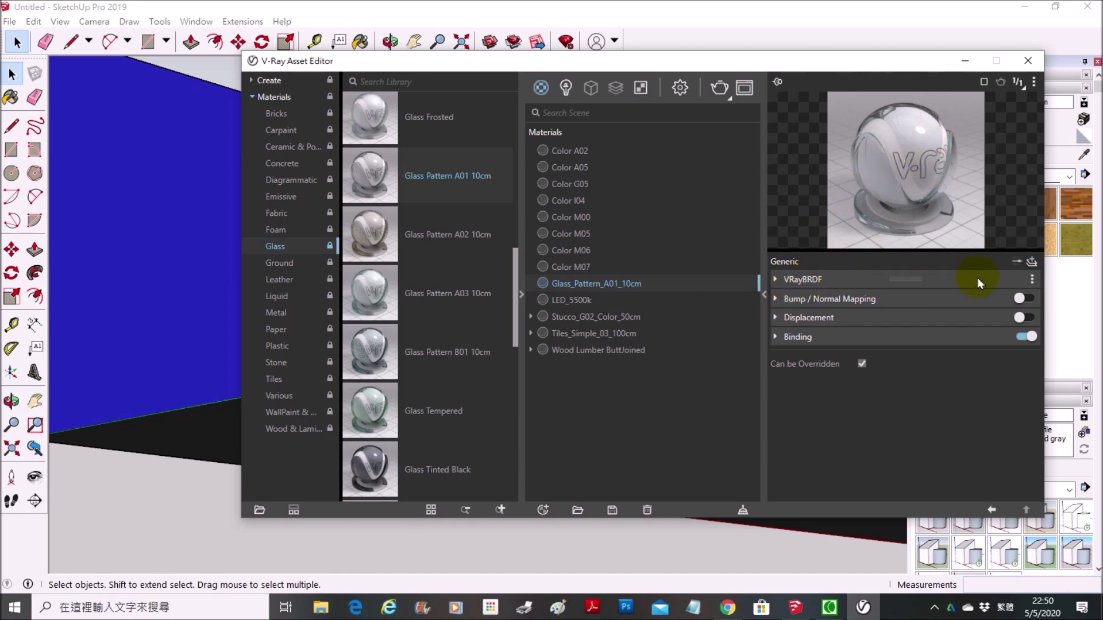
Enable bump mapping on the glass and assign a Gradient texture to its map slot.
left_click(1023, 299)
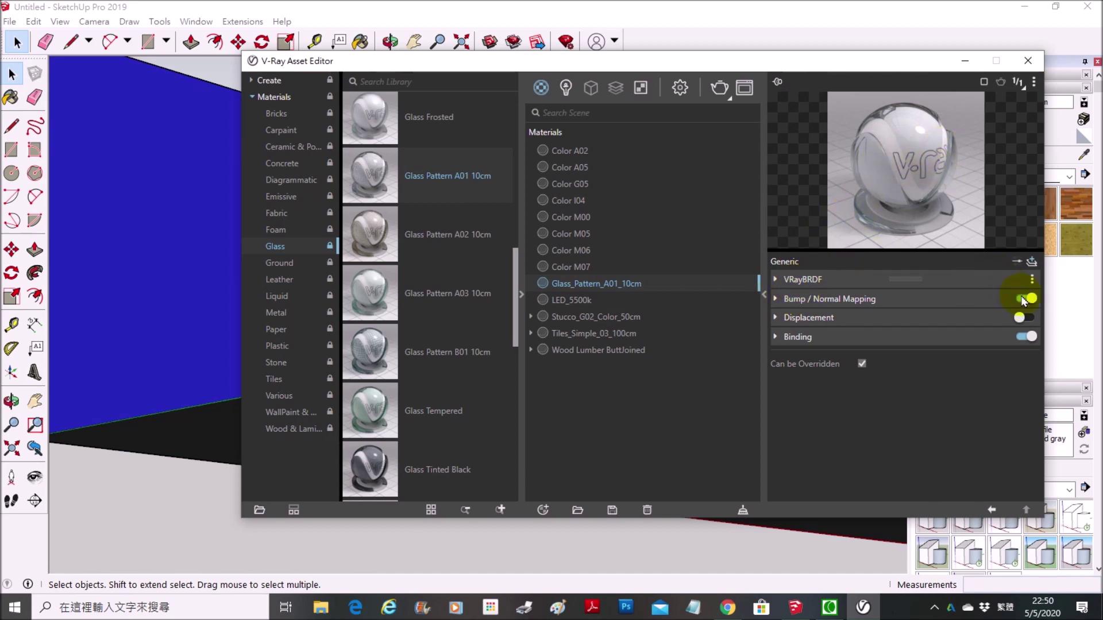
left_click(807, 300)
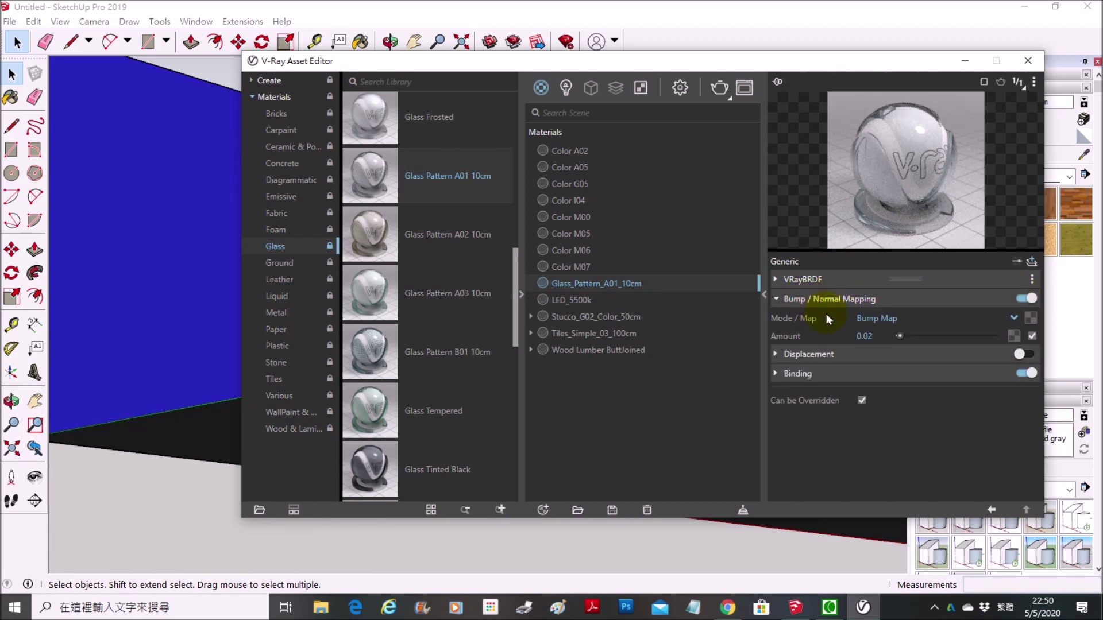
left_click(1031, 321)
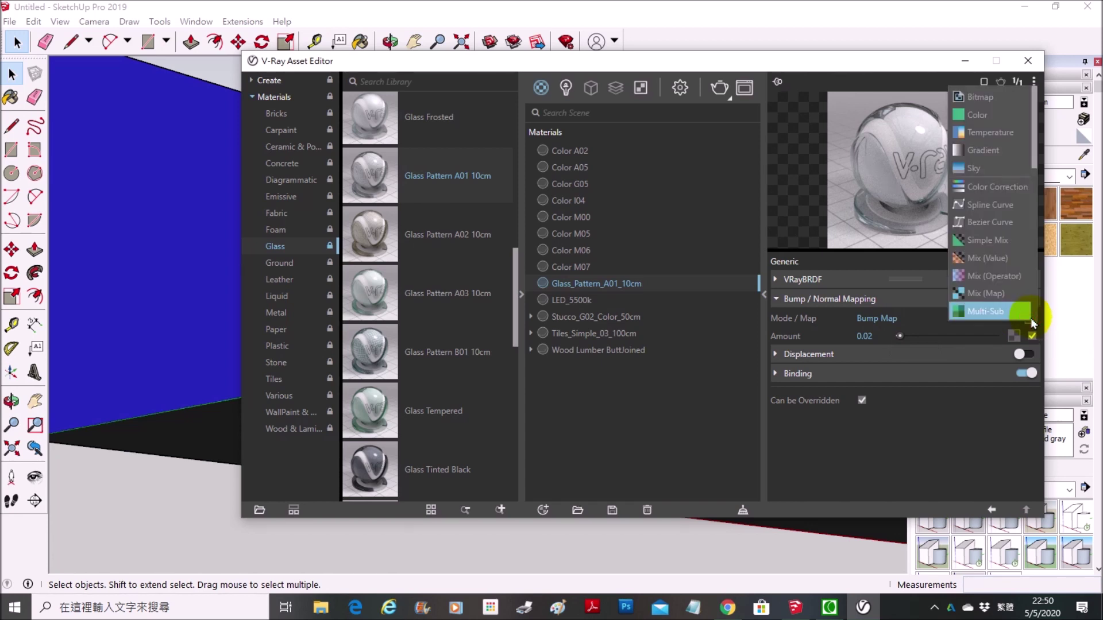
left_click(991, 149)
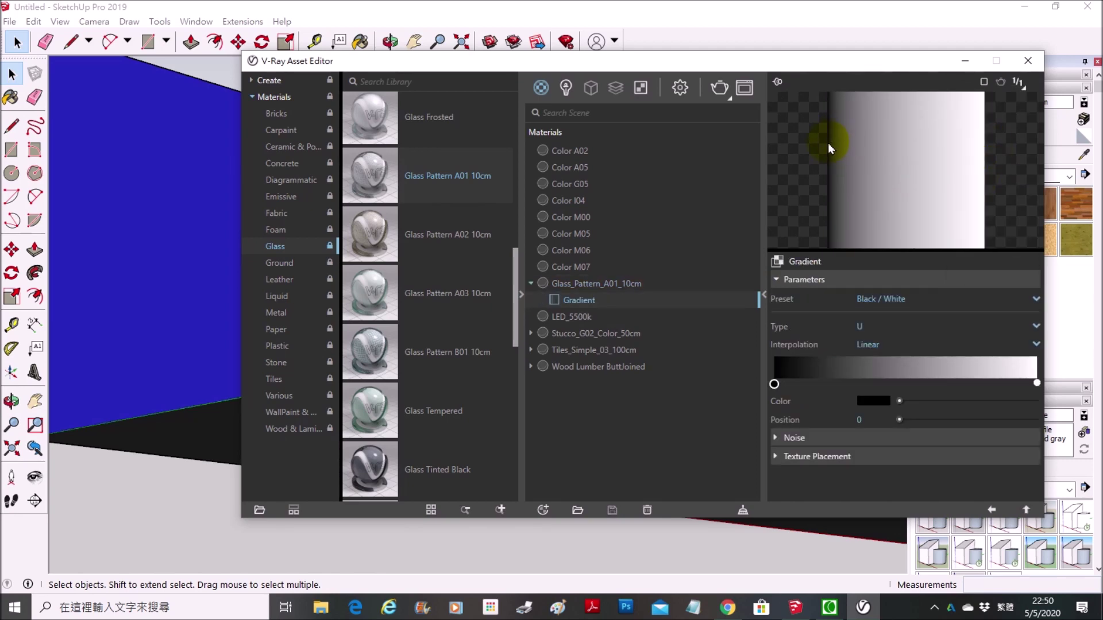
Add a dark grey middle stop to the gradient and shift the black end stop inward.
left_click_drag(876, 64, 760, 54)
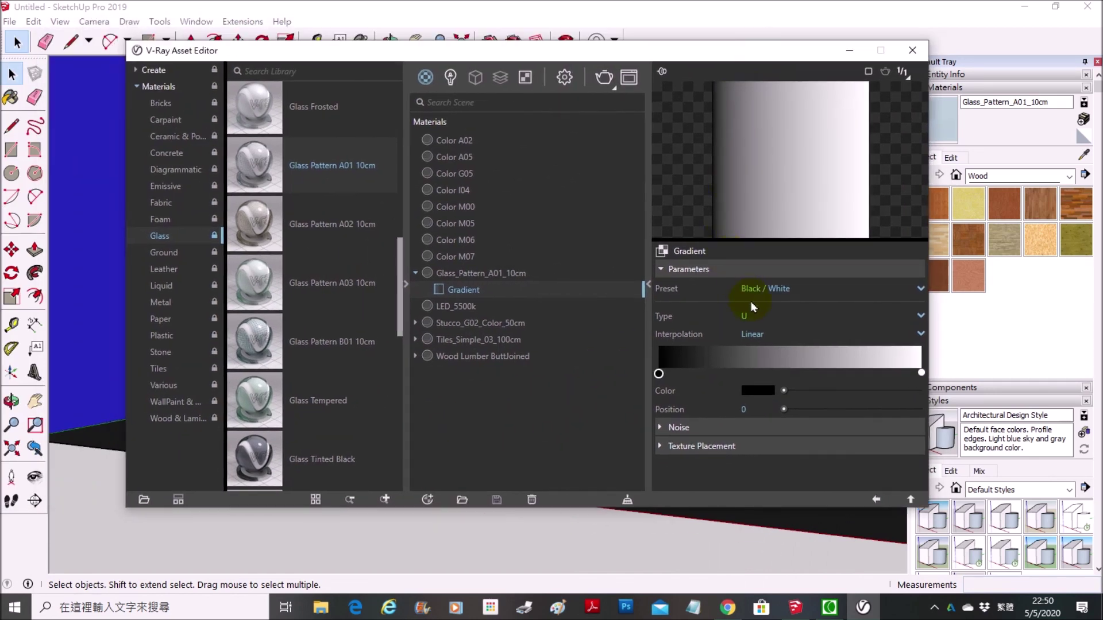
left_click(787, 368)
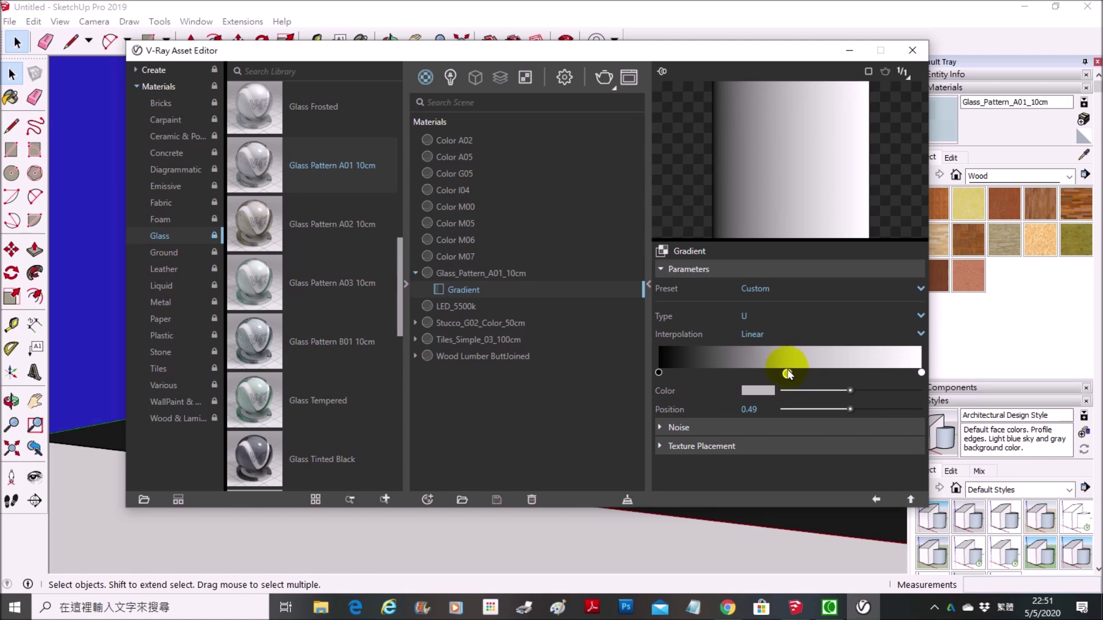
left_click(759, 391)
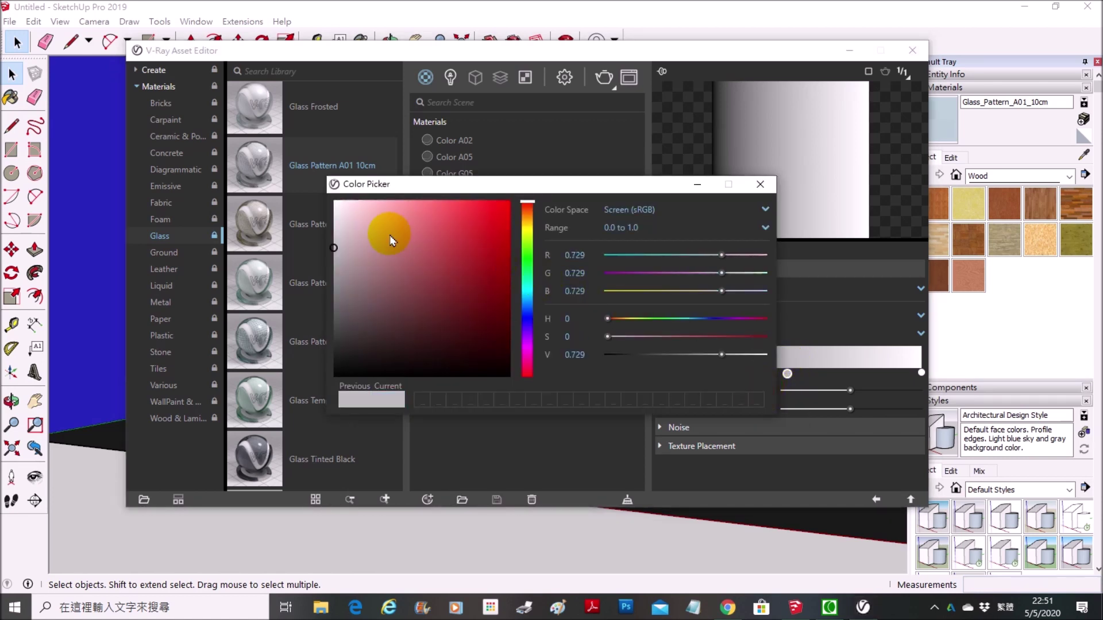
mouse_move(336, 248)
left_mouse_down()
mouse_move(337, 325)
mouse_move(336, 315)
left_mouse_up()
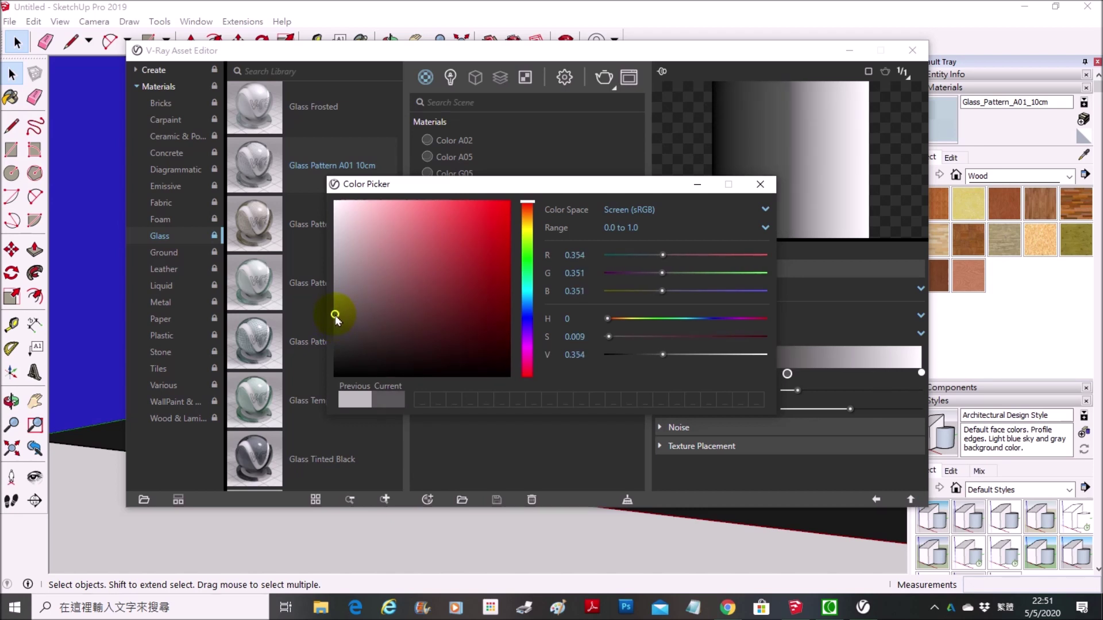
left_click(760, 183)
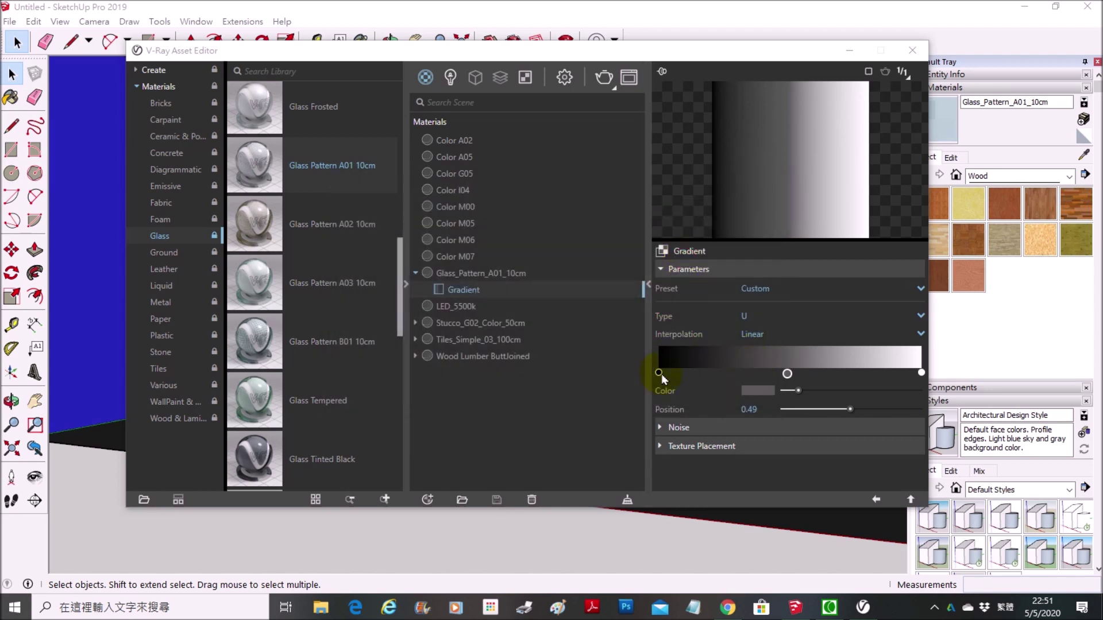
left_click_drag(659, 372, 687, 373)
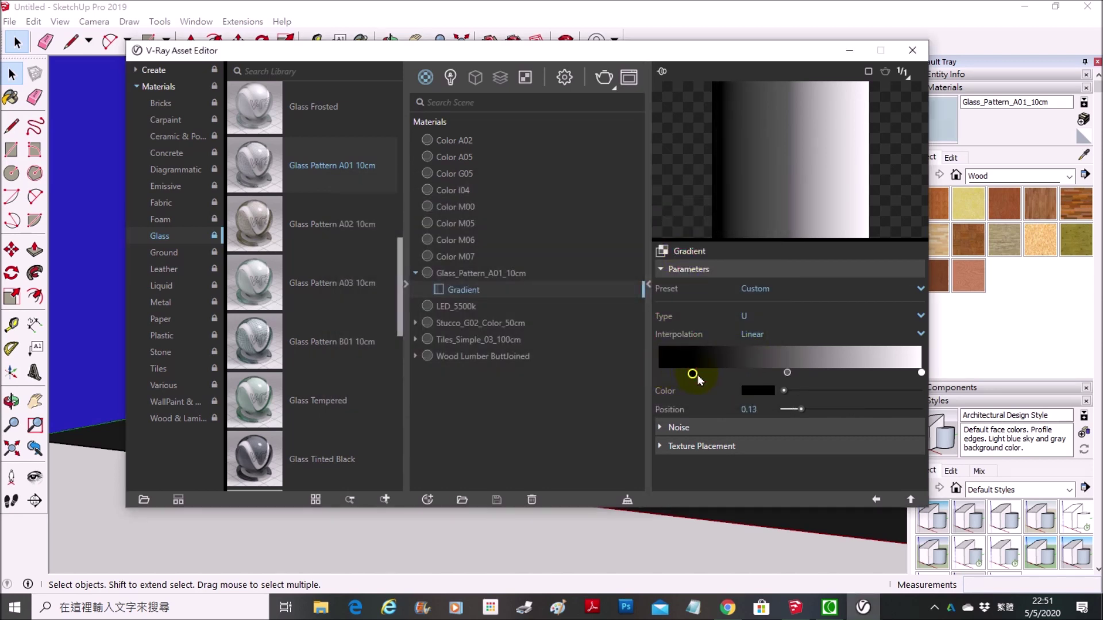
mouse_move(787, 373)
left_mouse_down()
mouse_move(824, 374)
mouse_move(804, 375)
left_mouse_up()
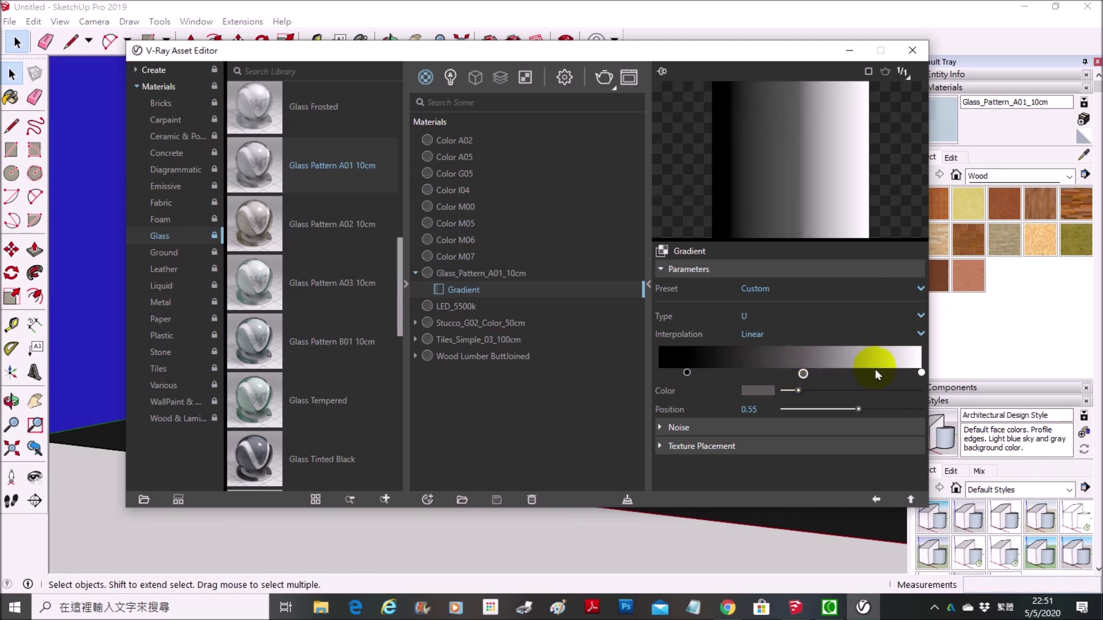
left_click_drag(798, 391, 811, 390)
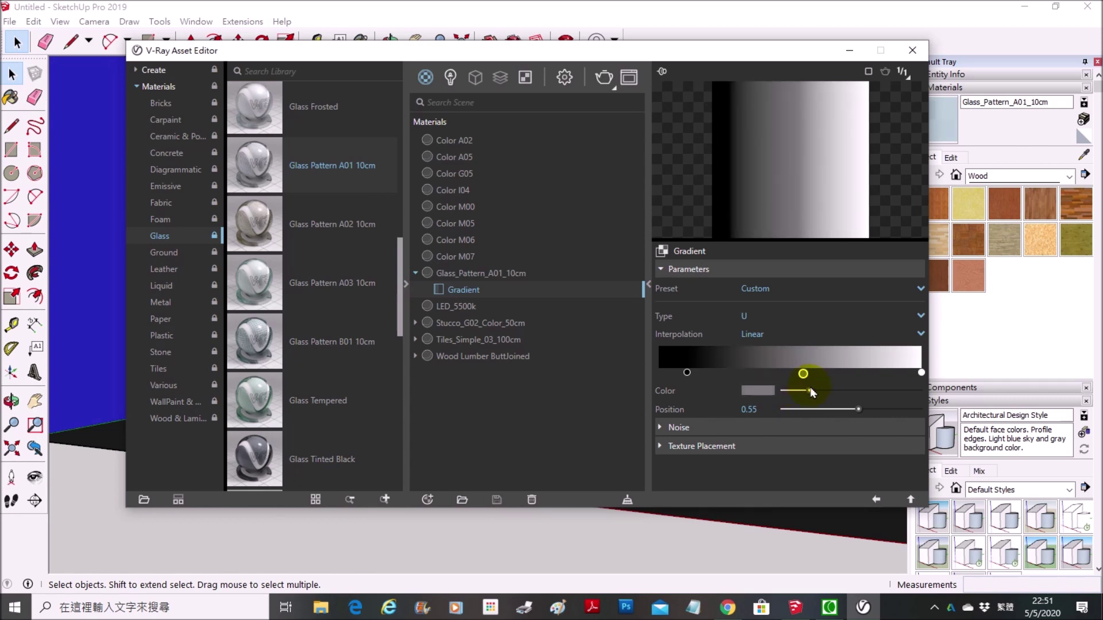
mouse_move(810, 391)
left_mouse_down()
mouse_move(786, 391)
mouse_move(856, 414)
left_mouse_up()
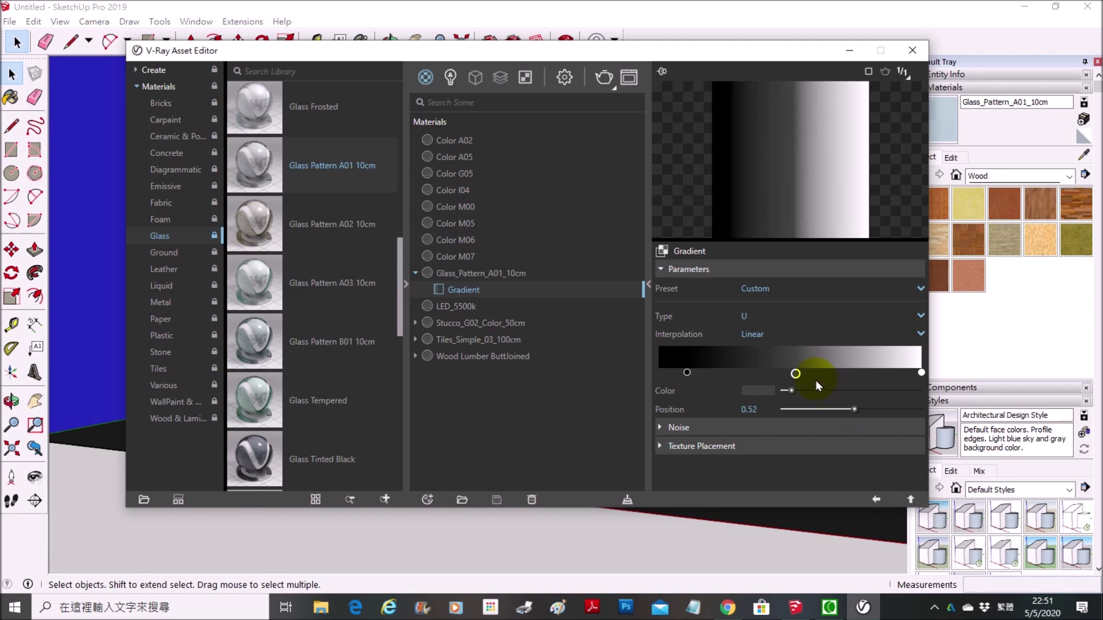
Fine-tune the gradient's end stops and keep Linear interpolation, middle stop at 0.52.
left_click_drag(922, 374, 922, 373)
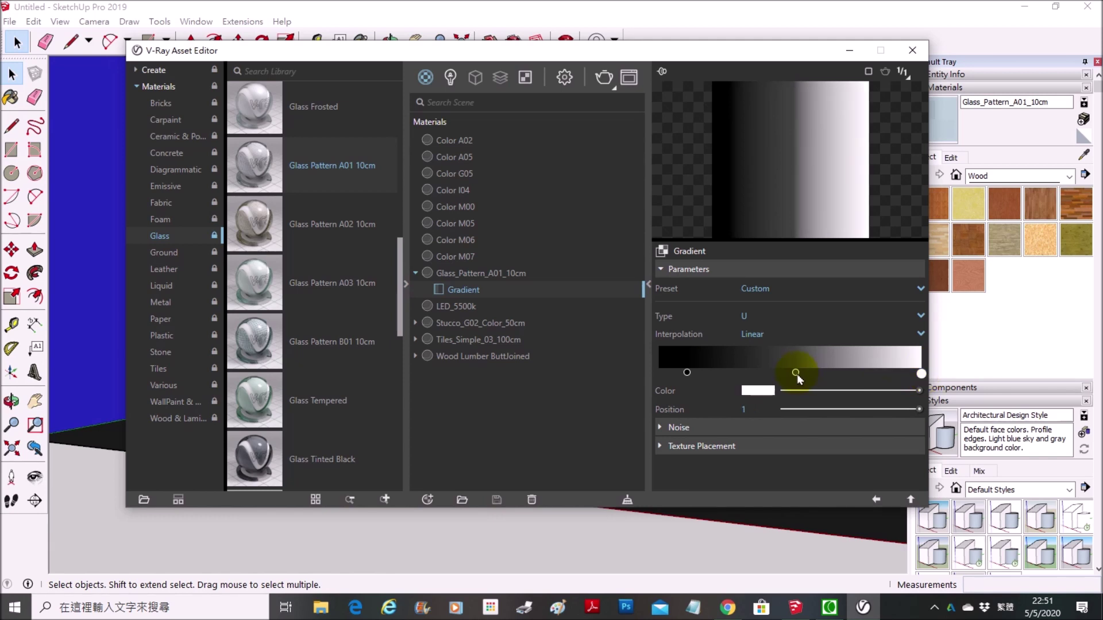
left_click_drag(687, 371, 675, 375)
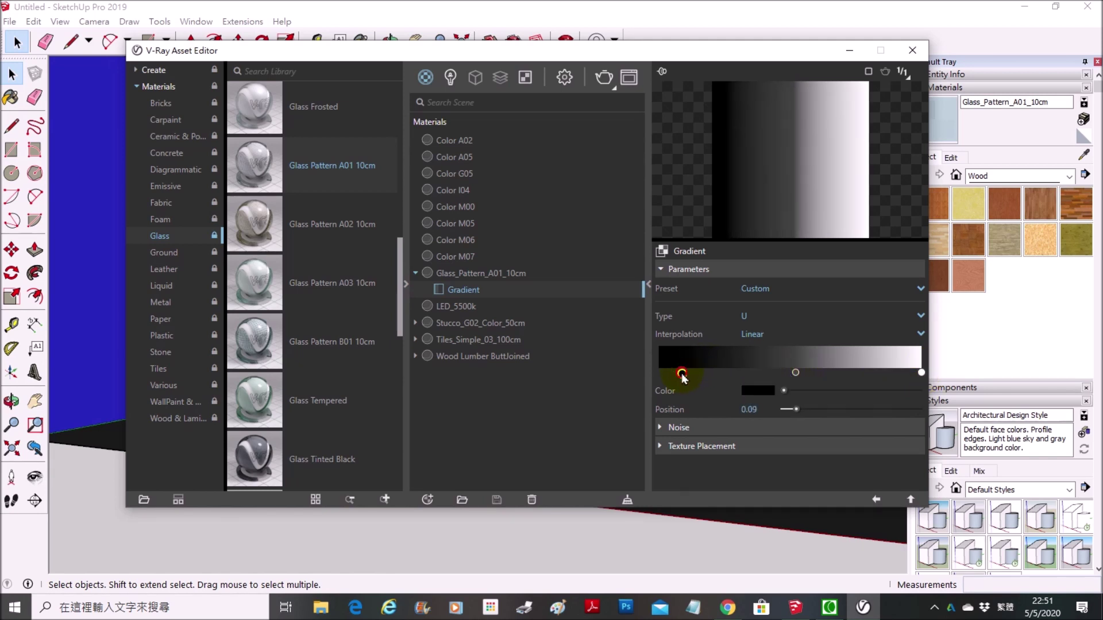
left_click(797, 374)
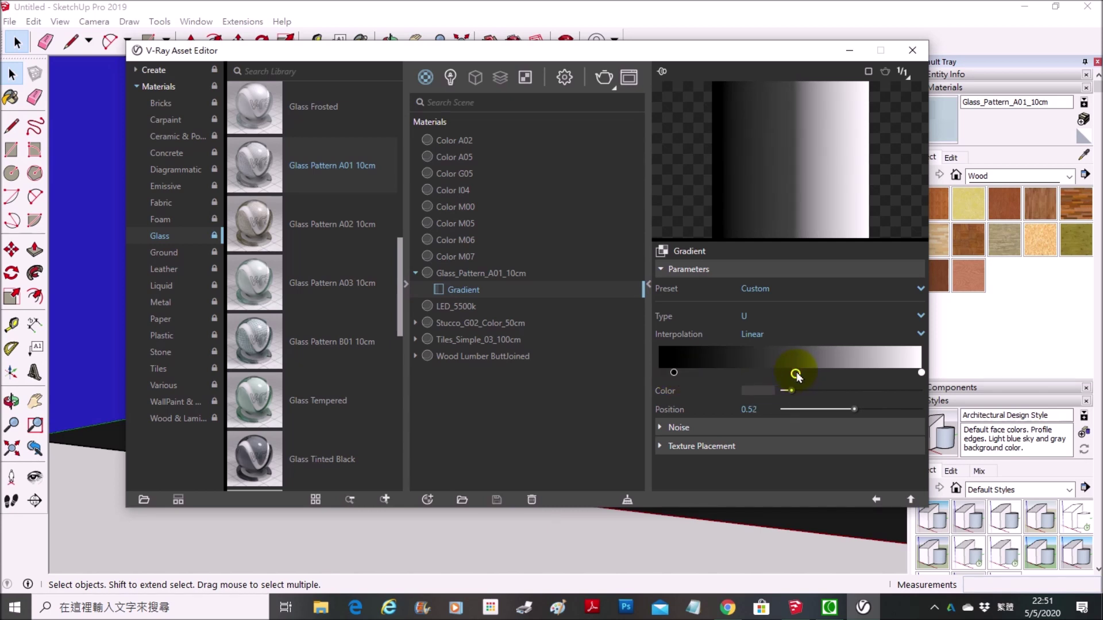
left_click(878, 334)
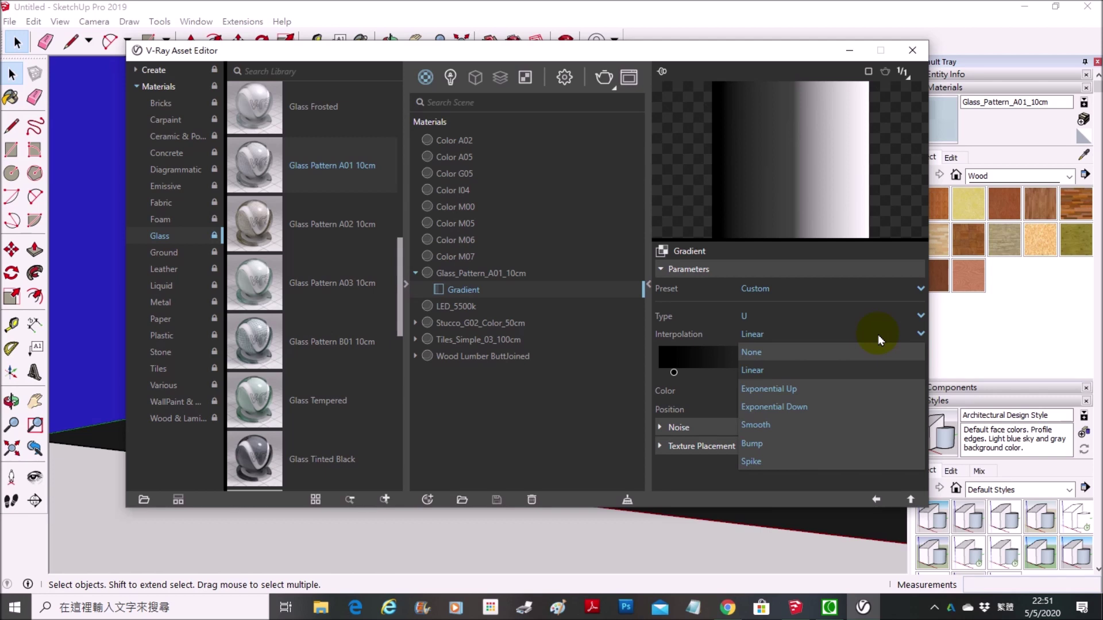
left_click(878, 334)
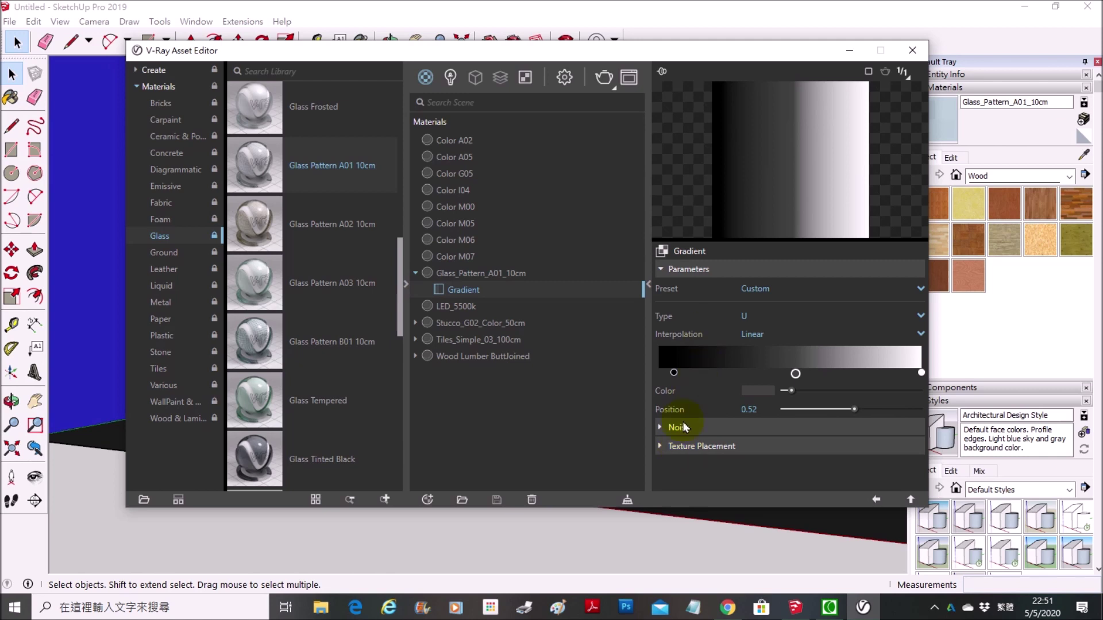
left_click(706, 448)
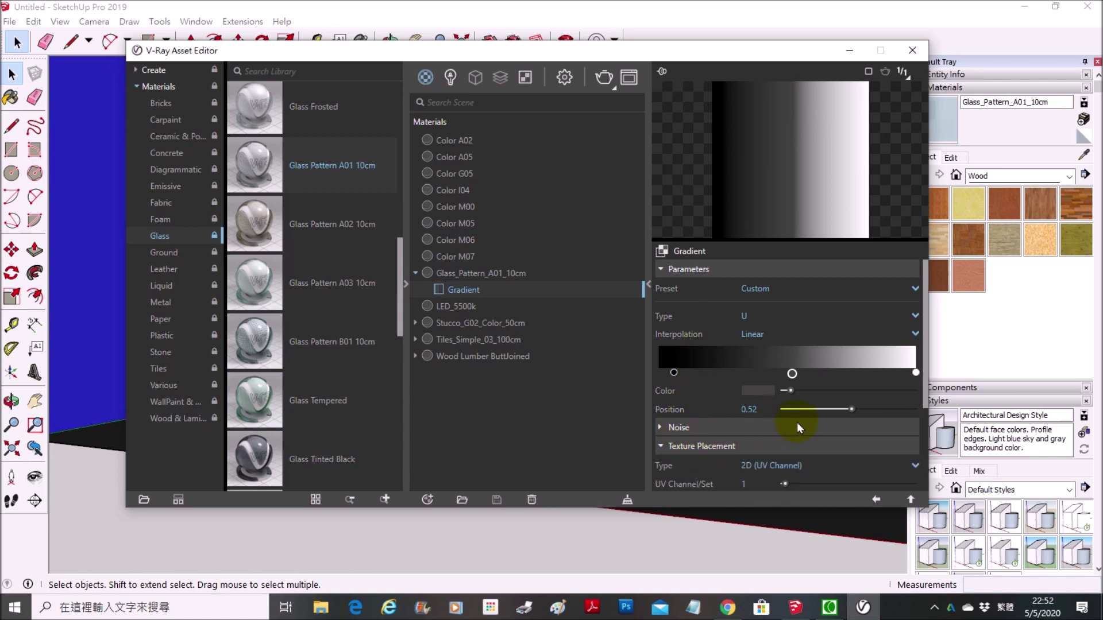
Set the gradient's Repeat U to 10 and return to the Glass_Pattern_A01_10cm material.
scroll(798, 424, "down", 2)
scroll(800, 428, "down", 2)
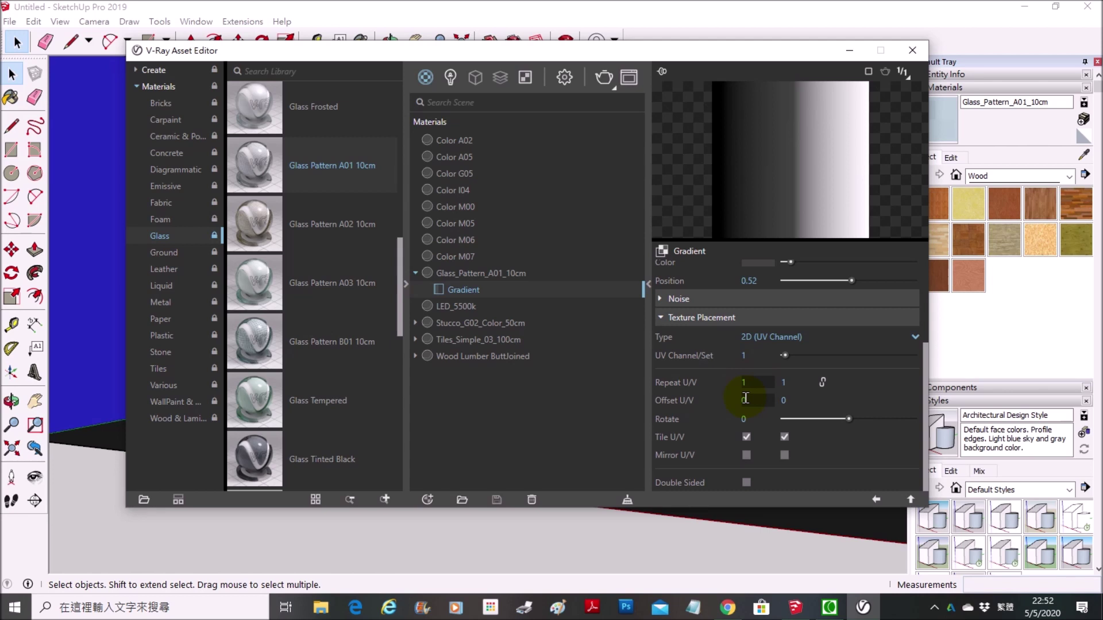
key("Return")
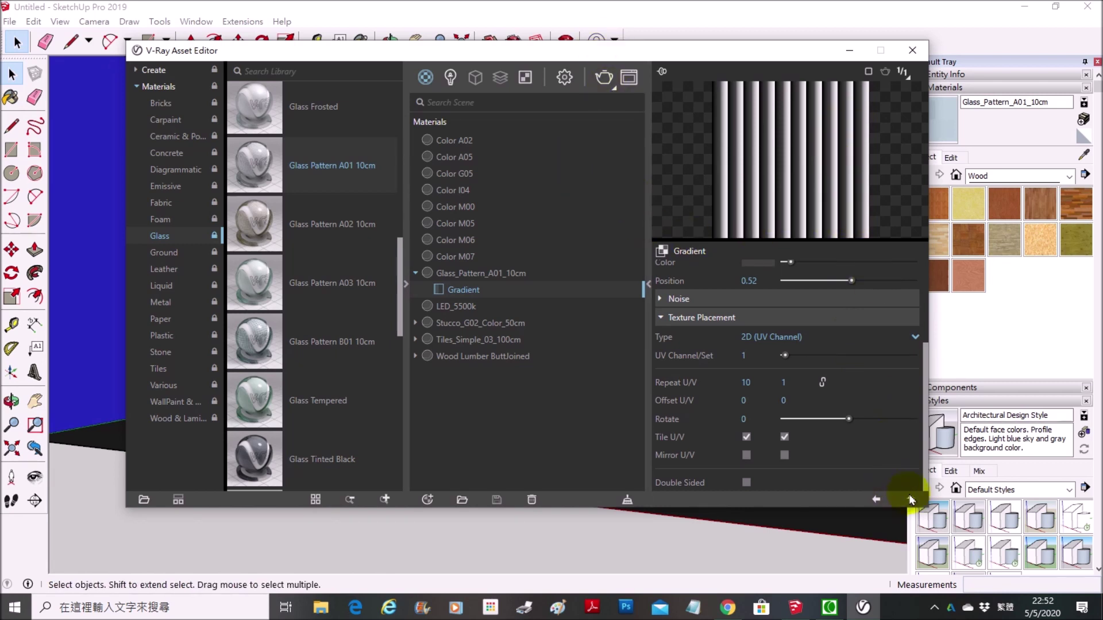
left_click_drag(784, 50, 732, 40)
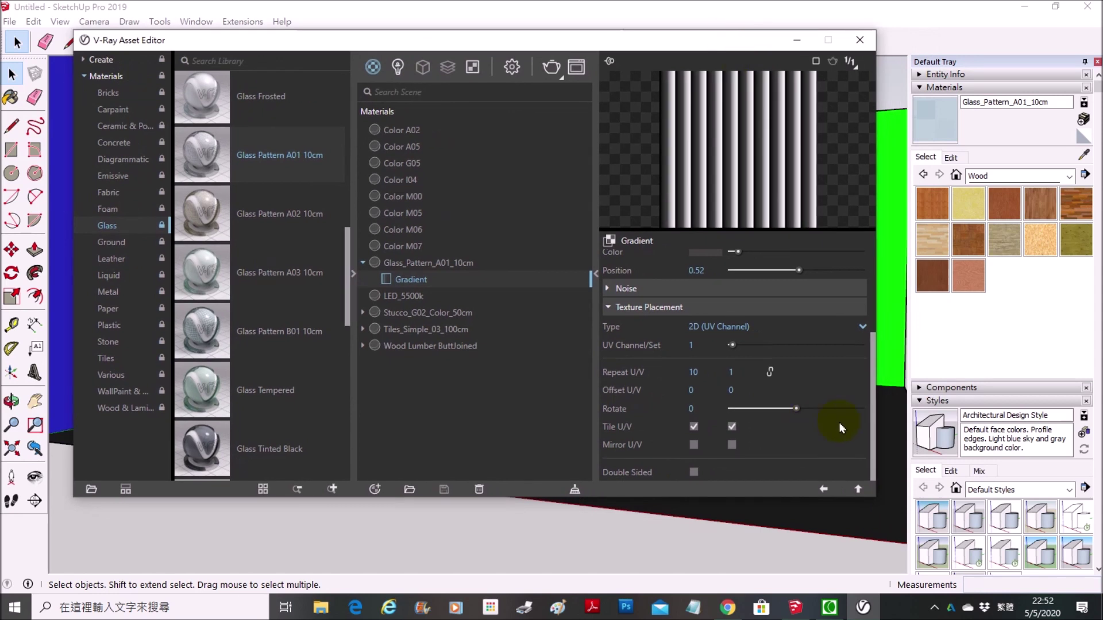
left_click(858, 491)
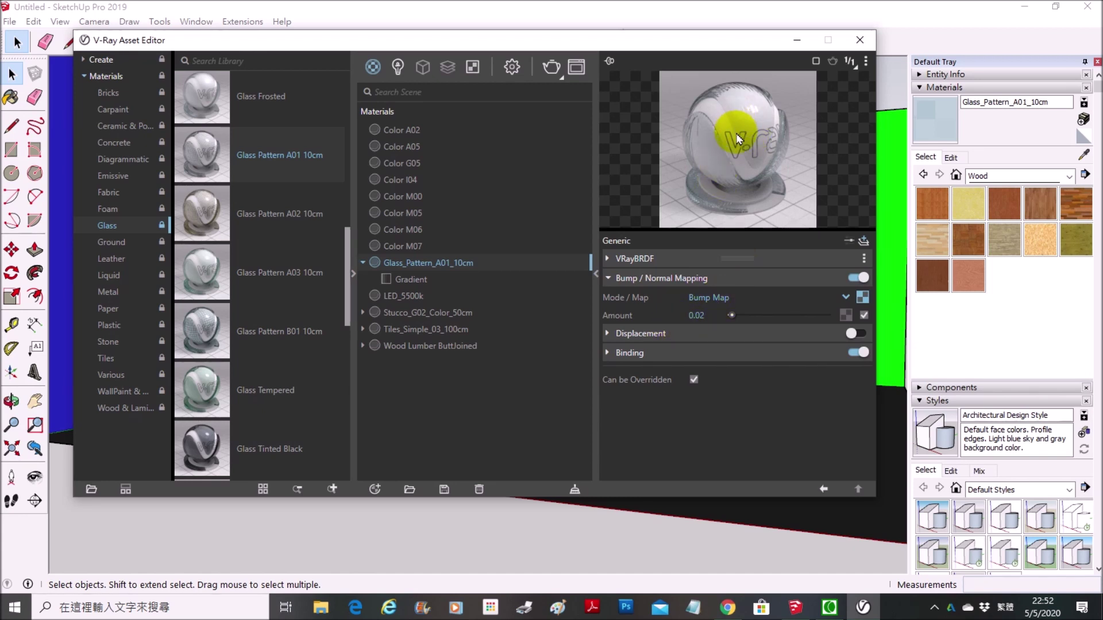
Collapse bump mapping and expand the VRayBRDF Refraction rollout, showing IOR 1.53.
left_click(648, 278)
left_click(654, 259)
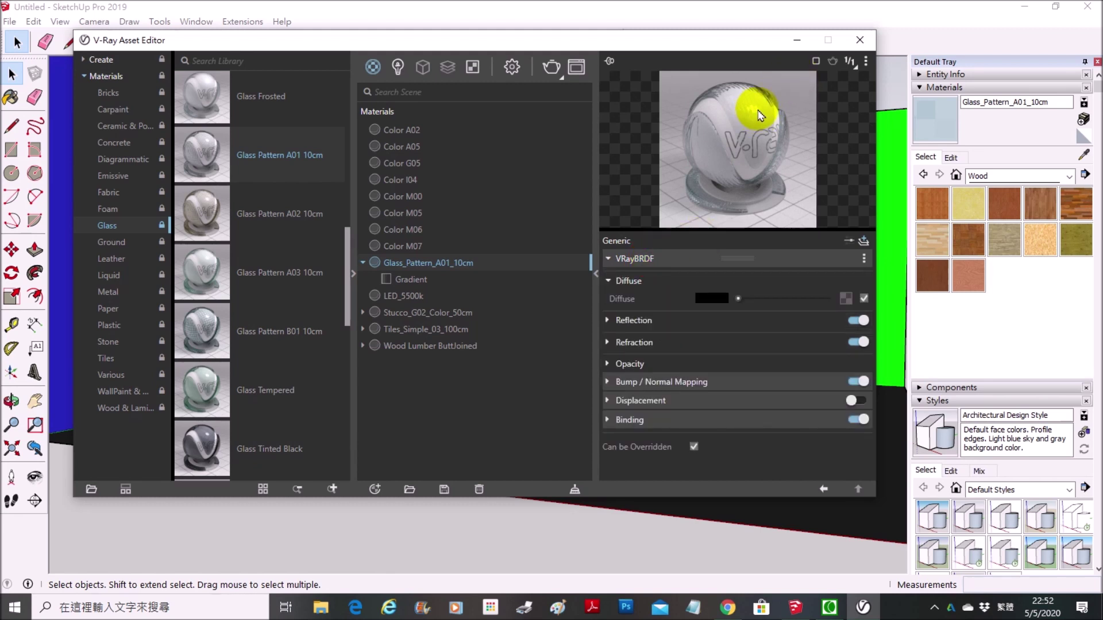
left_click(630, 344)
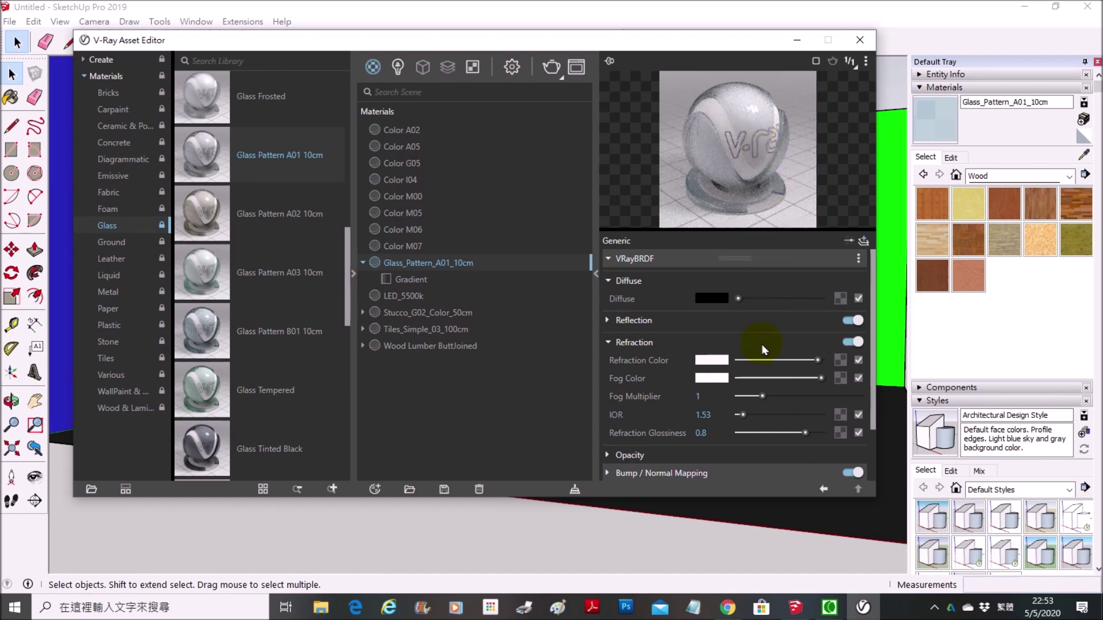
mouse_move(840, 378)
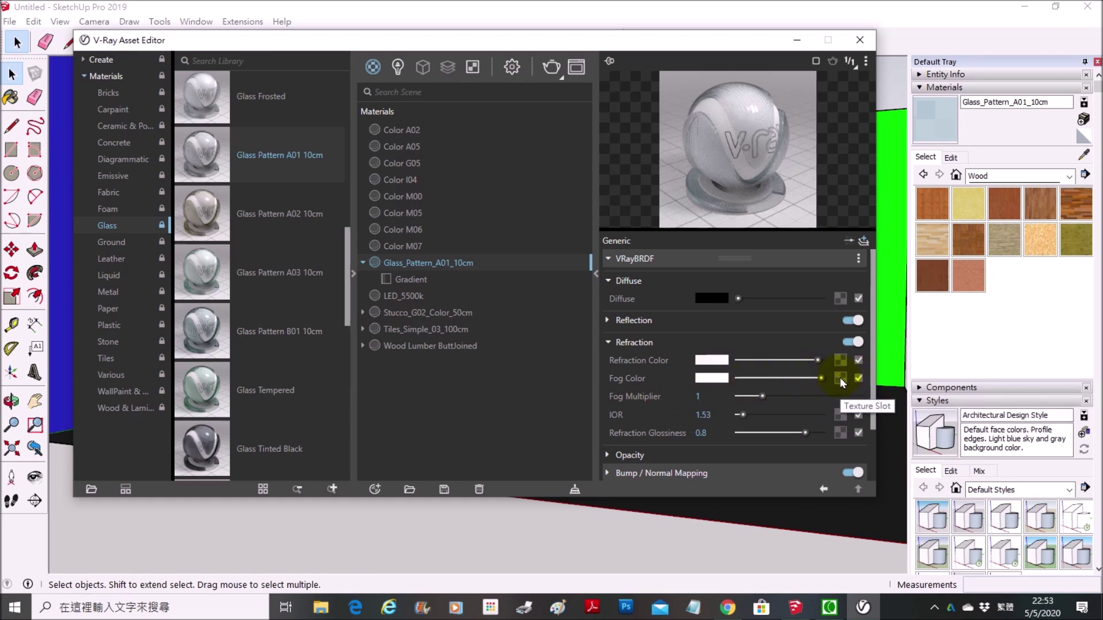
Set the glass Fog Color to pale cream (R 0.887, G 0.889, B 0.77).
left_click(712, 378)
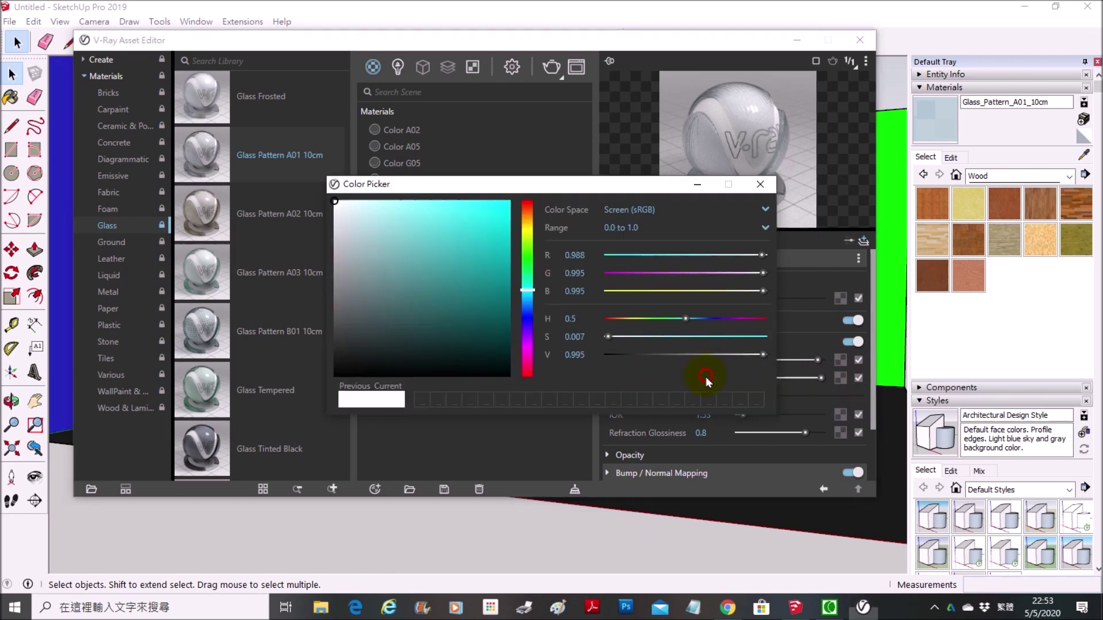
left_click_drag(518, 184, 359, 175)
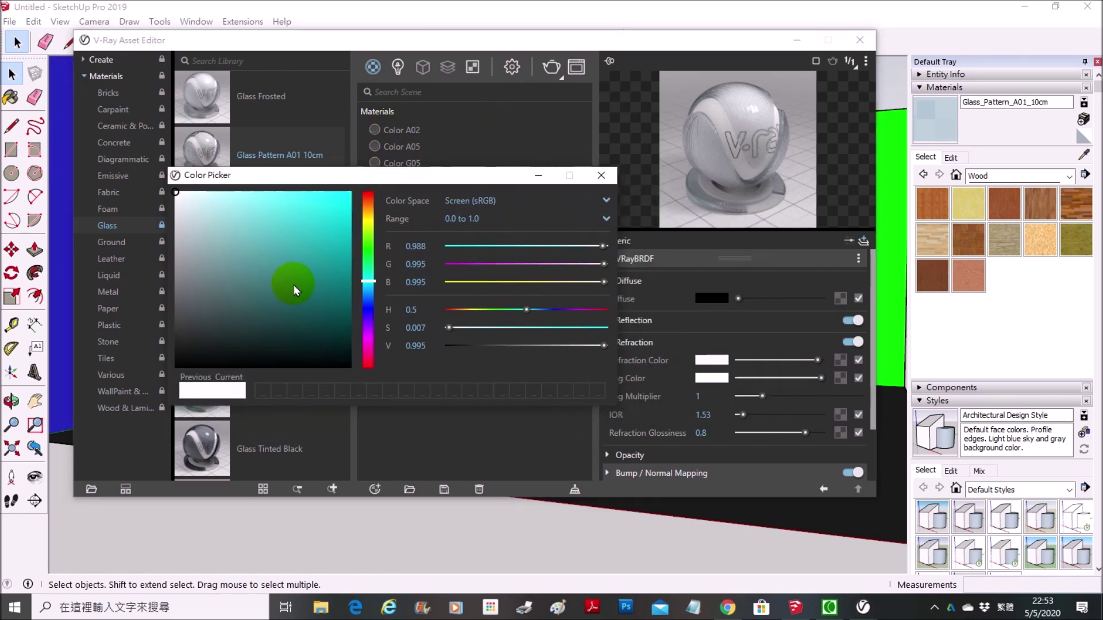
left_click(216, 213)
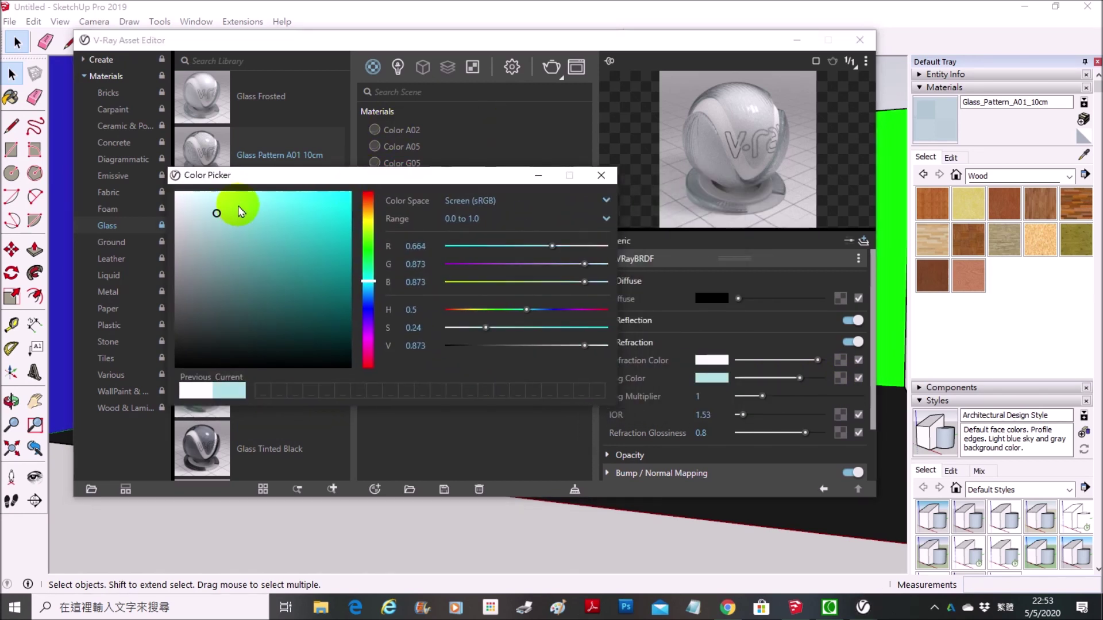
left_click(205, 199)
left_click(201, 208)
scroll(202, 208, "up", 5)
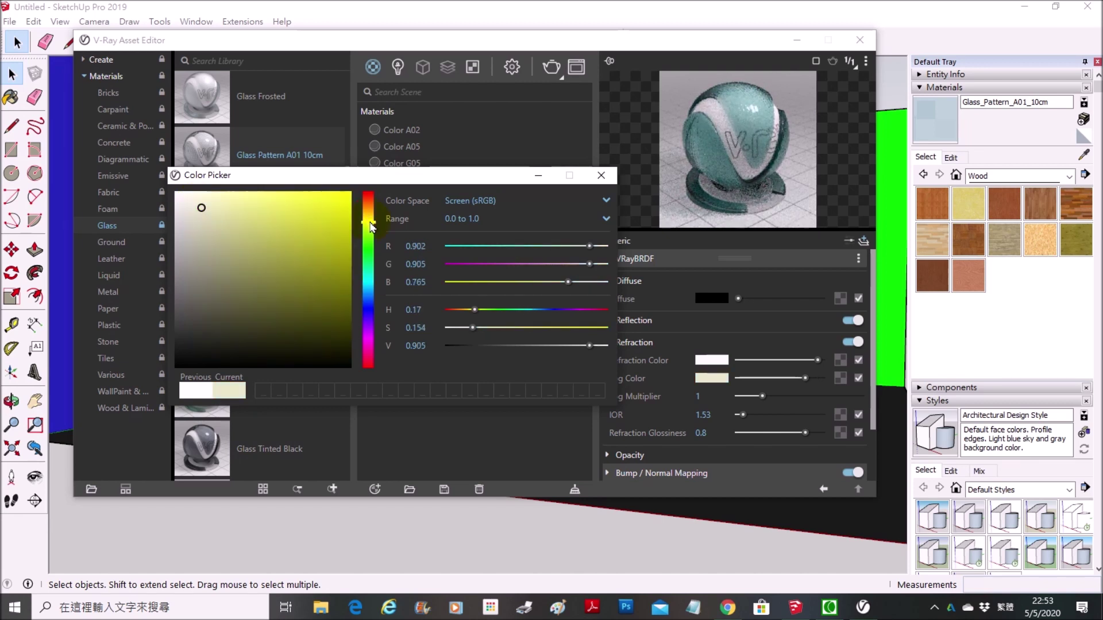
left_click(201, 204)
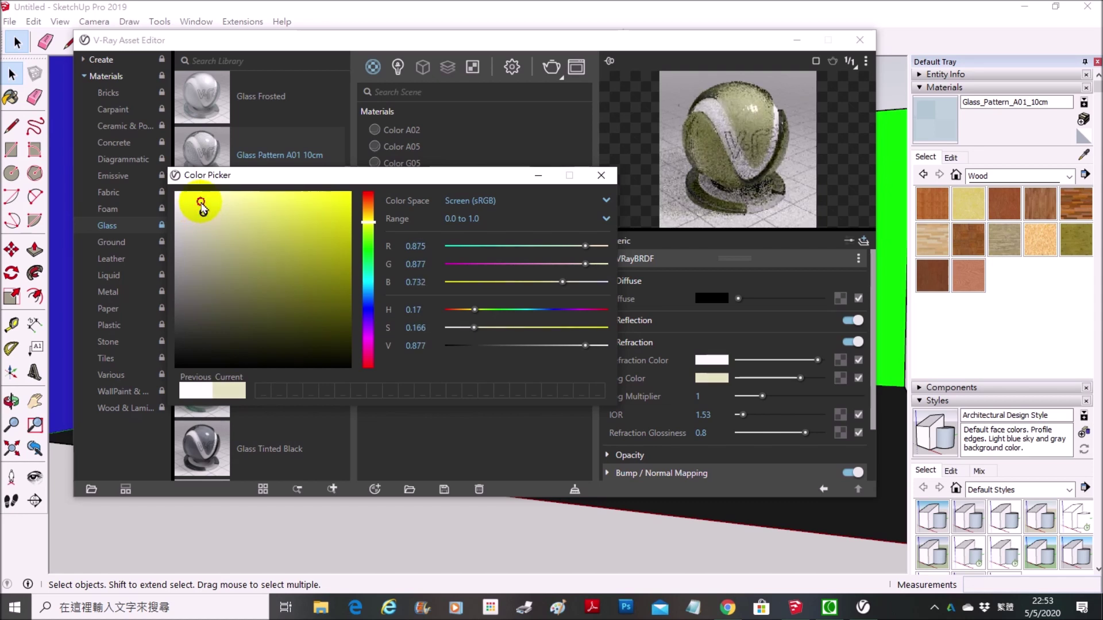
left_click(199, 218)
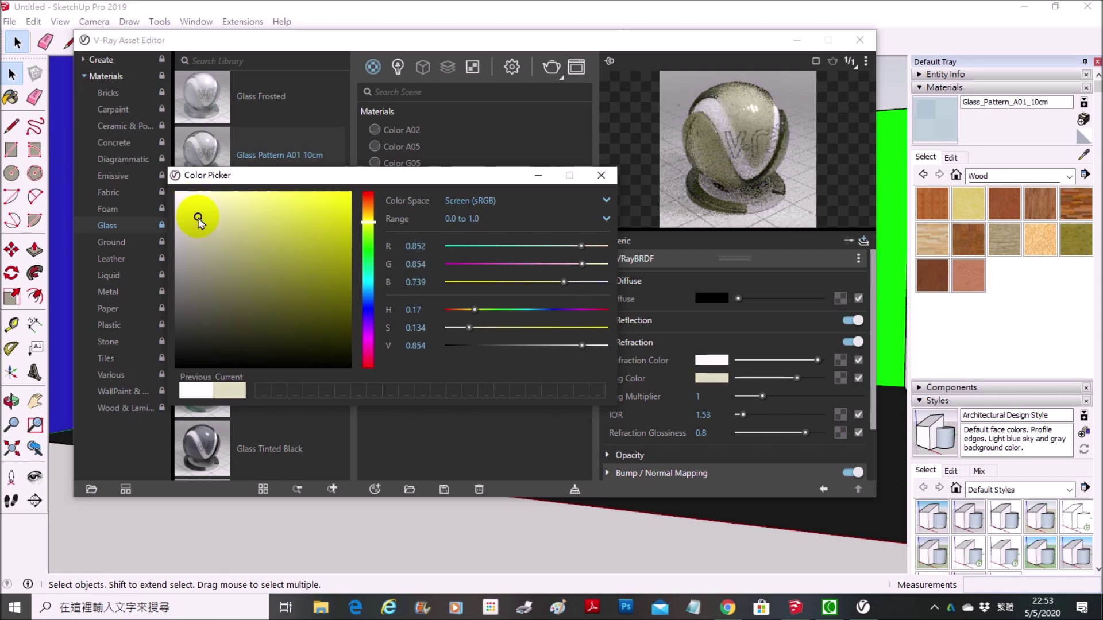
left_click(197, 216)
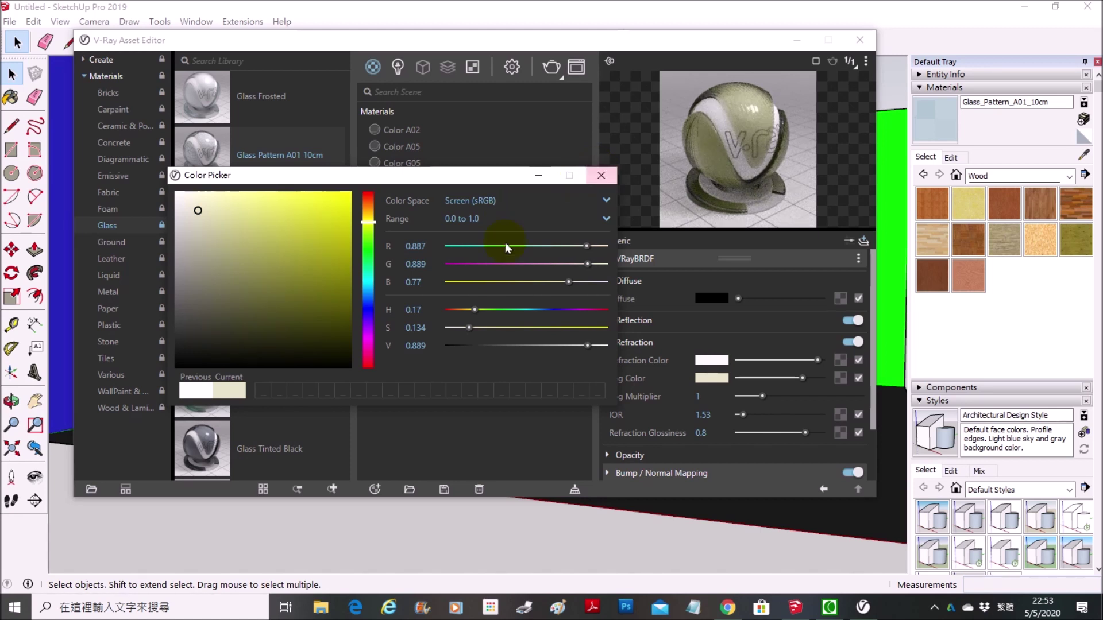
left_click(599, 177)
left_click_drag(623, 40, 1057, 92)
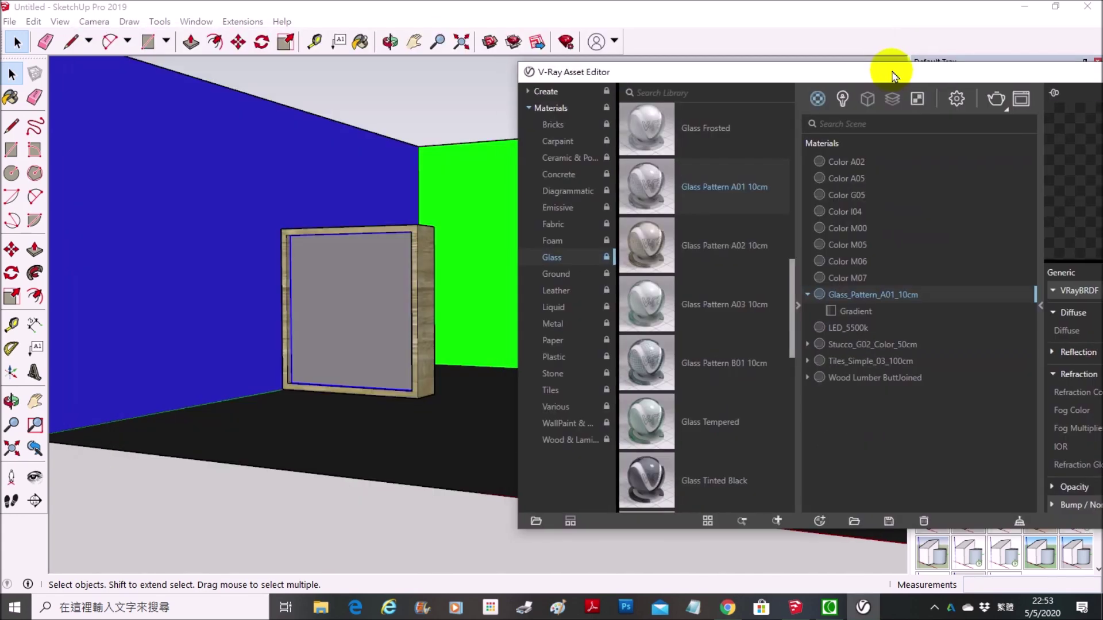
Apply the Glass_Pattern_A01_10cm material to the box's front panel.
left_click(357, 283)
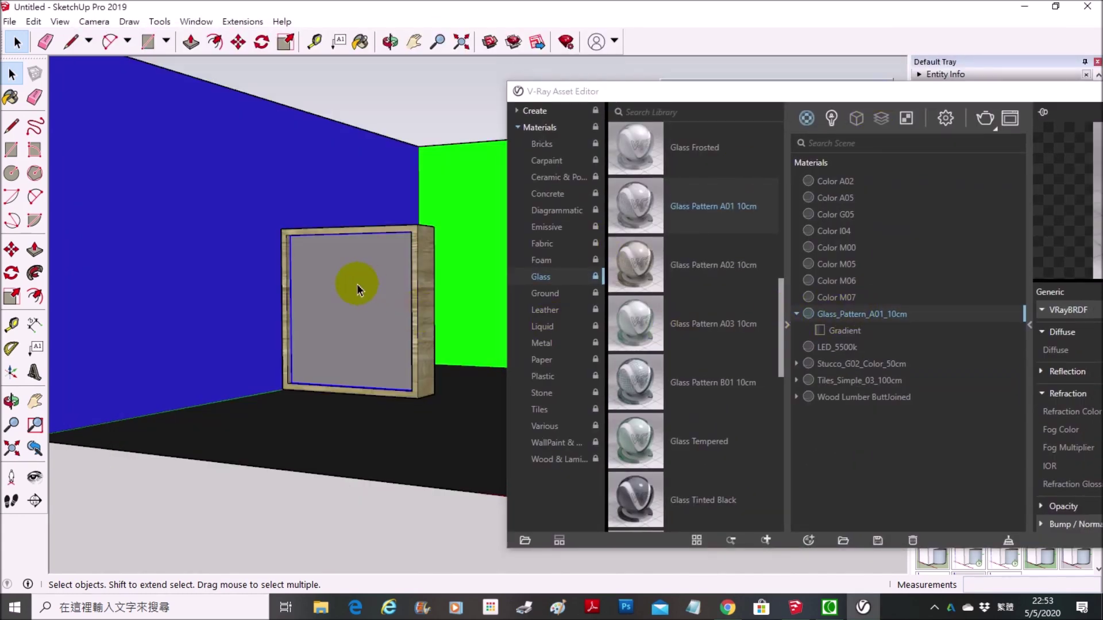
left_click(857, 315)
right_click(858, 316)
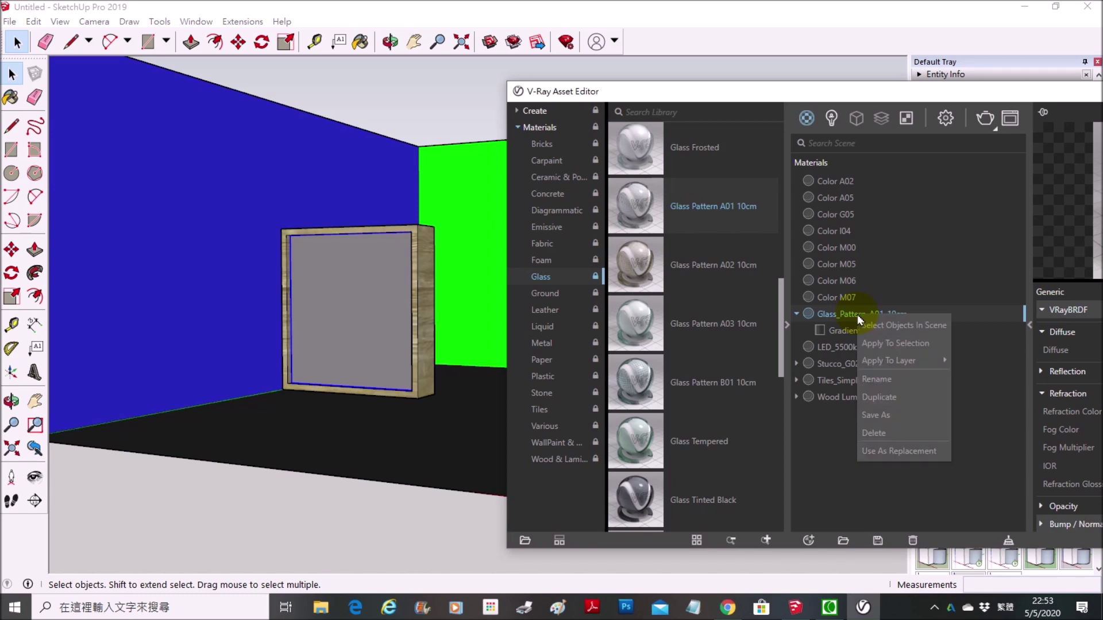
left_click(886, 345)
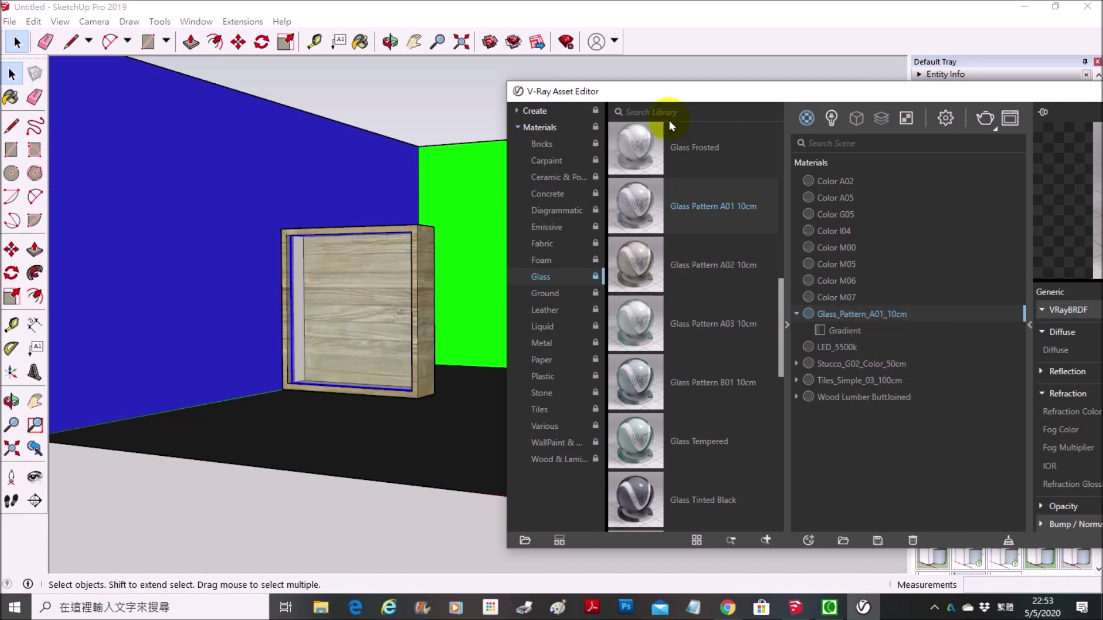
mouse_move(698, 98)
left_mouse_down()
mouse_move(374, 397)
mouse_move(659, 283)
mouse_move(500, 218)
mouse_move(626, 77)
mouse_move(635, 96)
left_mouse_up()
Orbit and zoom closer to the box front and save the view as Scene 1.
mouse_move(221, 278)
middle_mouse_down()
mouse_move(320, 332)
mouse_move(321, 295)
middle_mouse_up()
left_click_drag(506, 86, 908, 147)
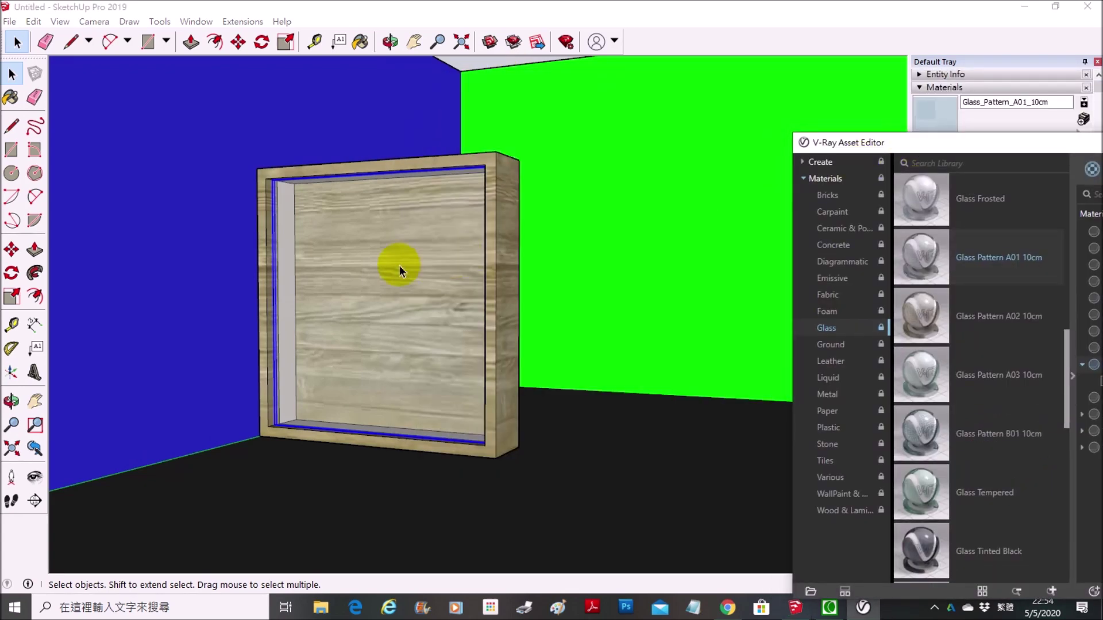
mouse_move(401, 271)
middle_mouse_down()
mouse_move(394, 263)
mouse_move(411, 266)
middle_mouse_up()
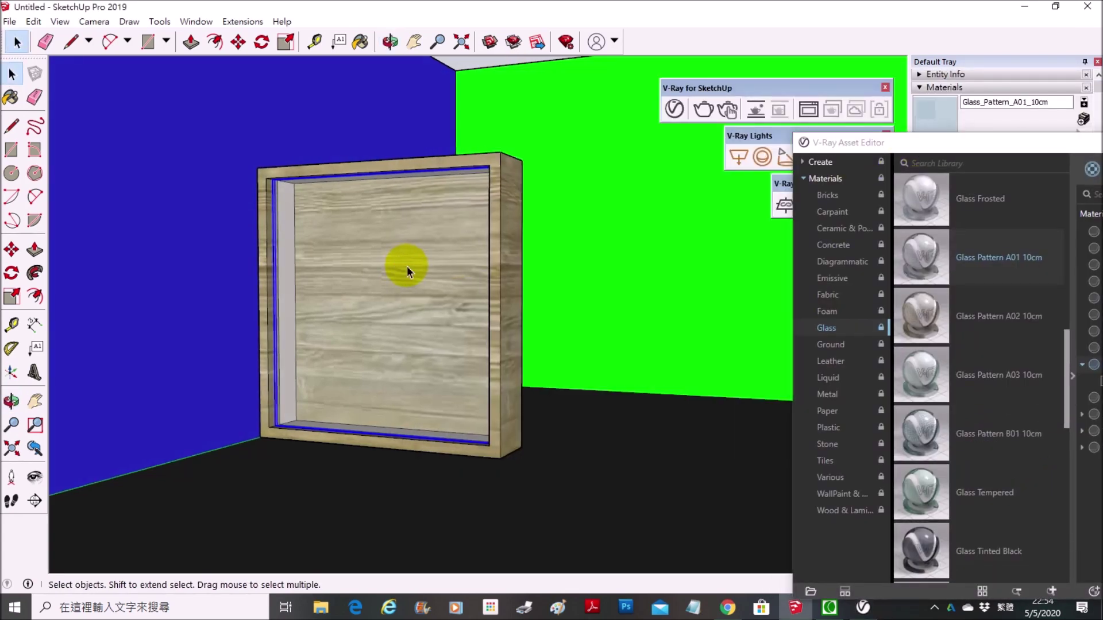
scroll(412, 266, "up", 1)
scroll(408, 272, "up", 1)
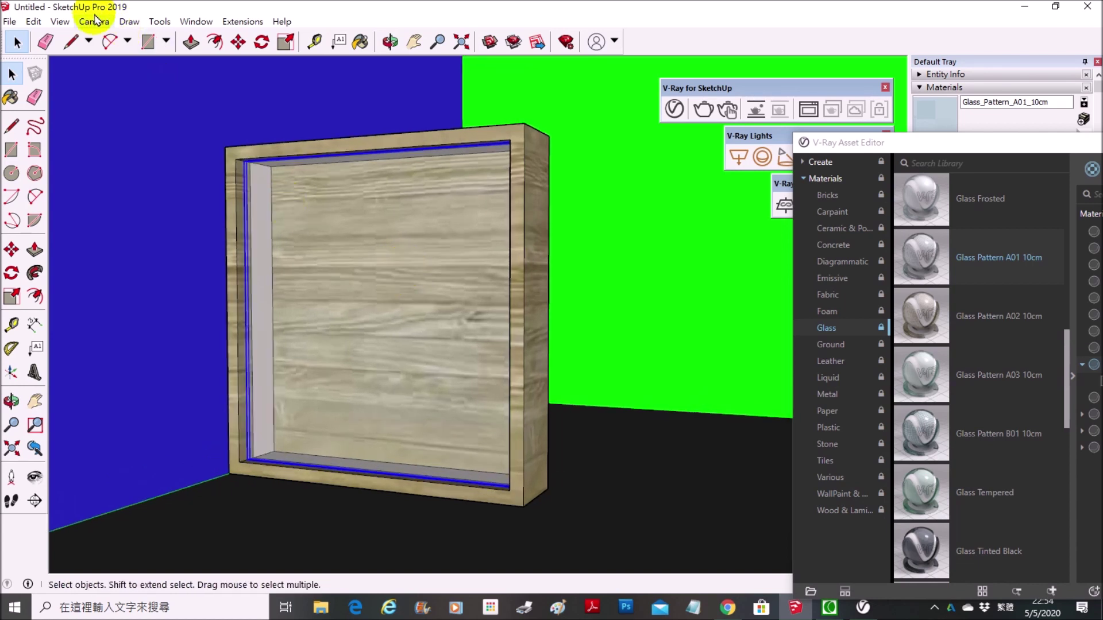
left_click(92, 21)
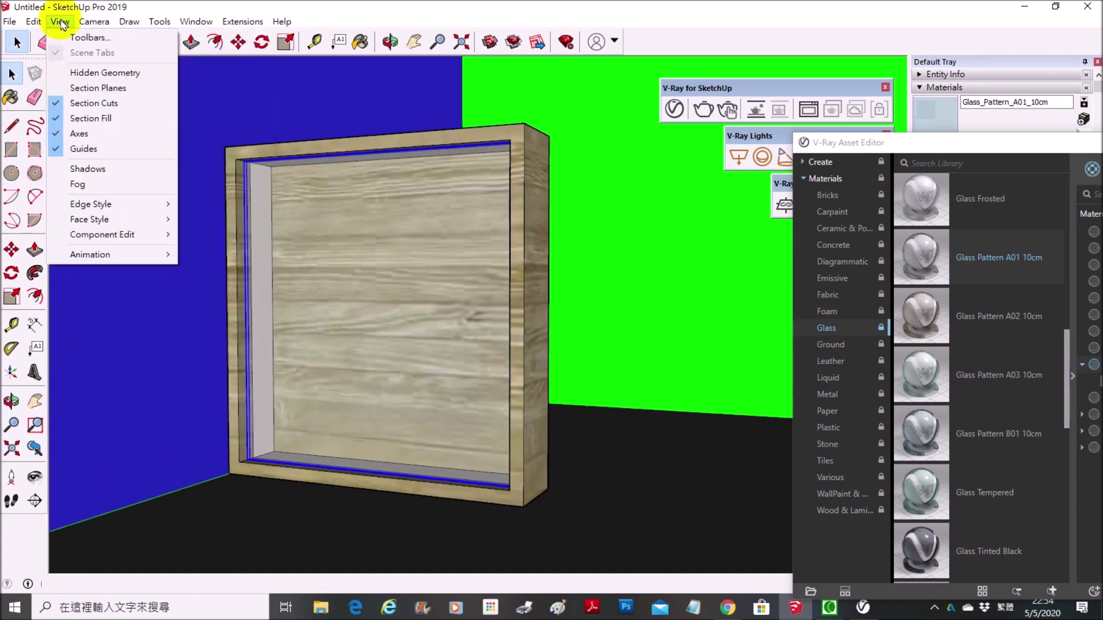
mouse_move(89, 254)
left_click(231, 256)
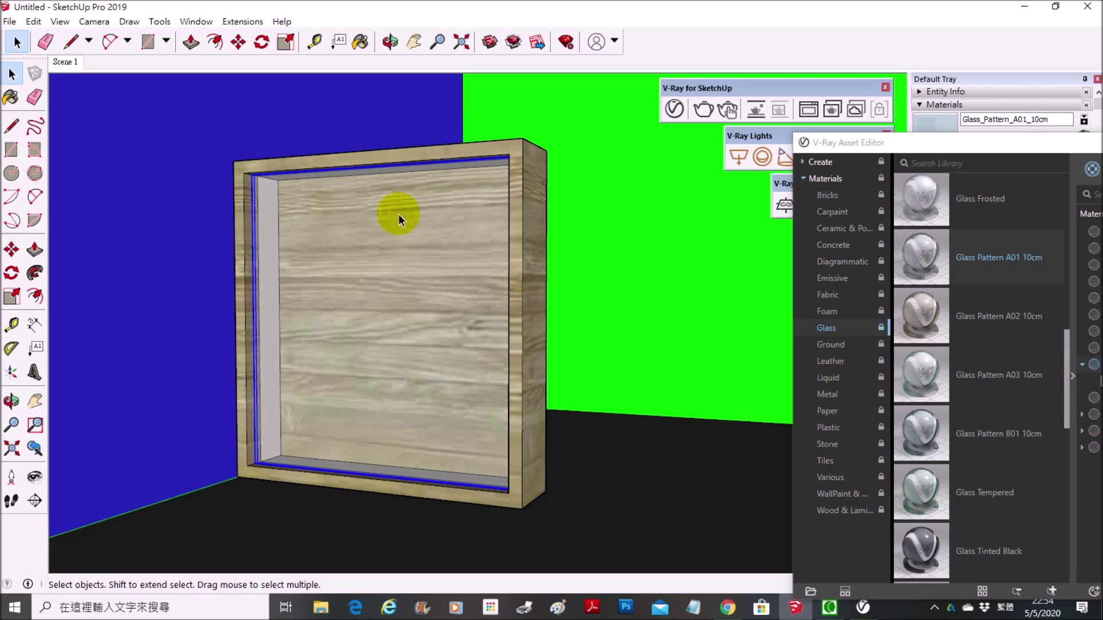
mouse_move(923, 143)
left_mouse_down()
mouse_move(729, 137)
mouse_move(529, 63)
mouse_move(392, 72)
mouse_move(706, 81)
mouse_move(463, 26)
mouse_move(493, 65)
mouse_move(366, 59)
left_mouse_up()
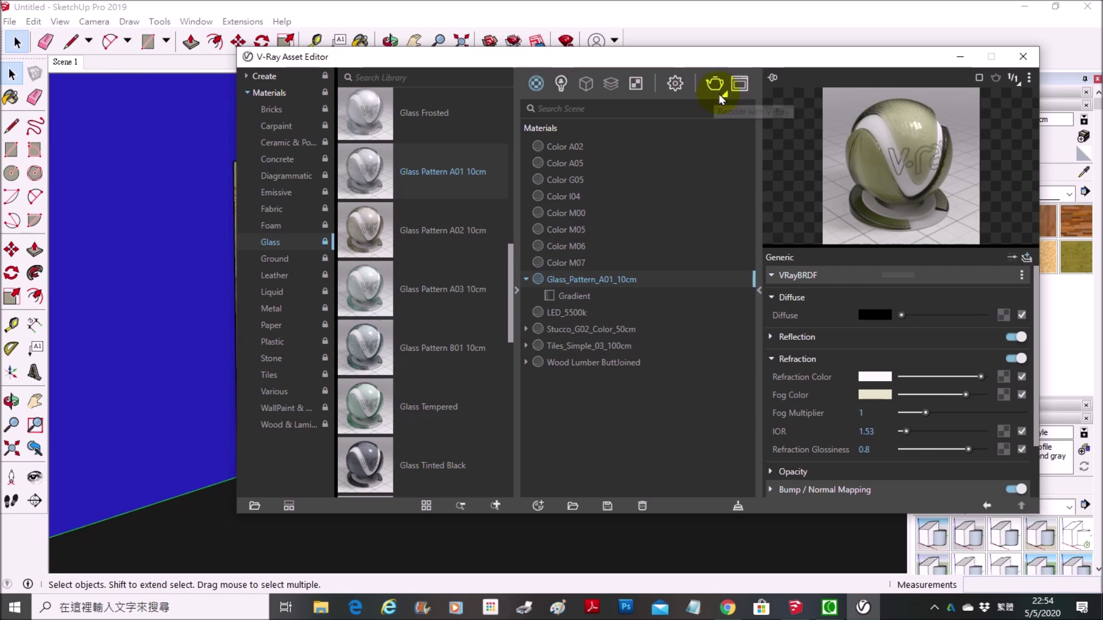
Set V-Ray render quality to High with Denoise on and start rendering the light box.
left_click(676, 85)
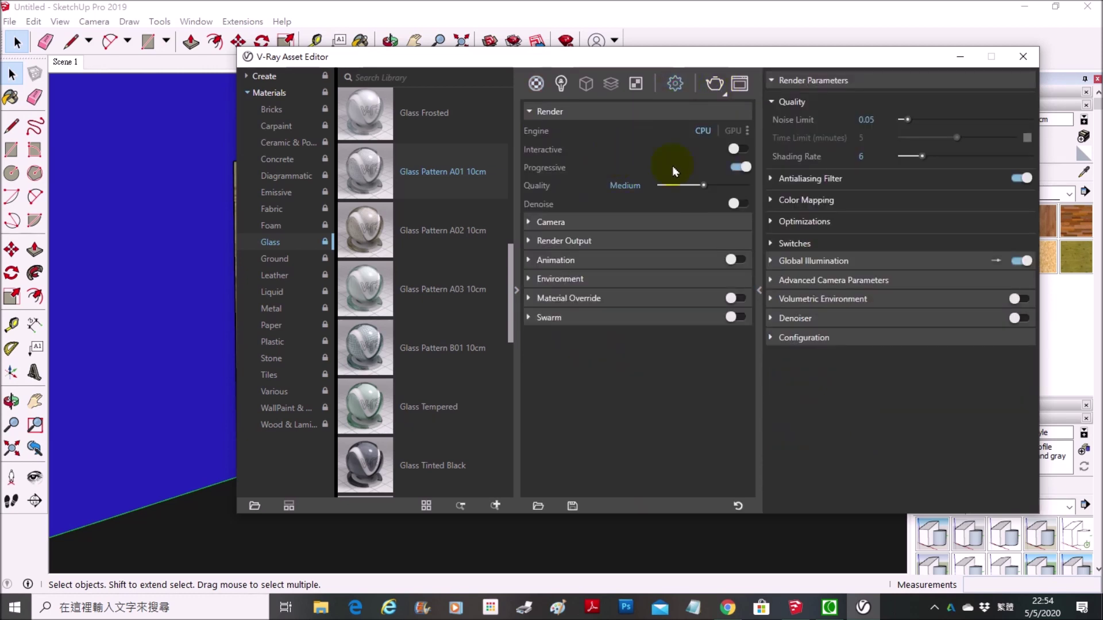
left_click_drag(706, 191, 731, 185)
left_click(734, 203)
left_click(743, 208)
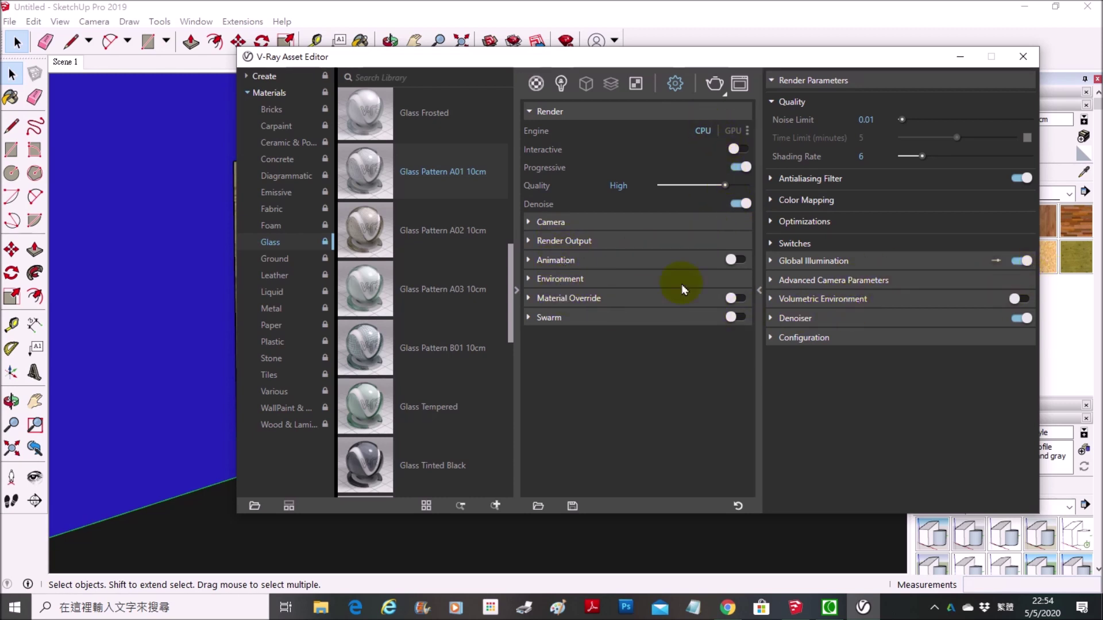
left_click(713, 84)
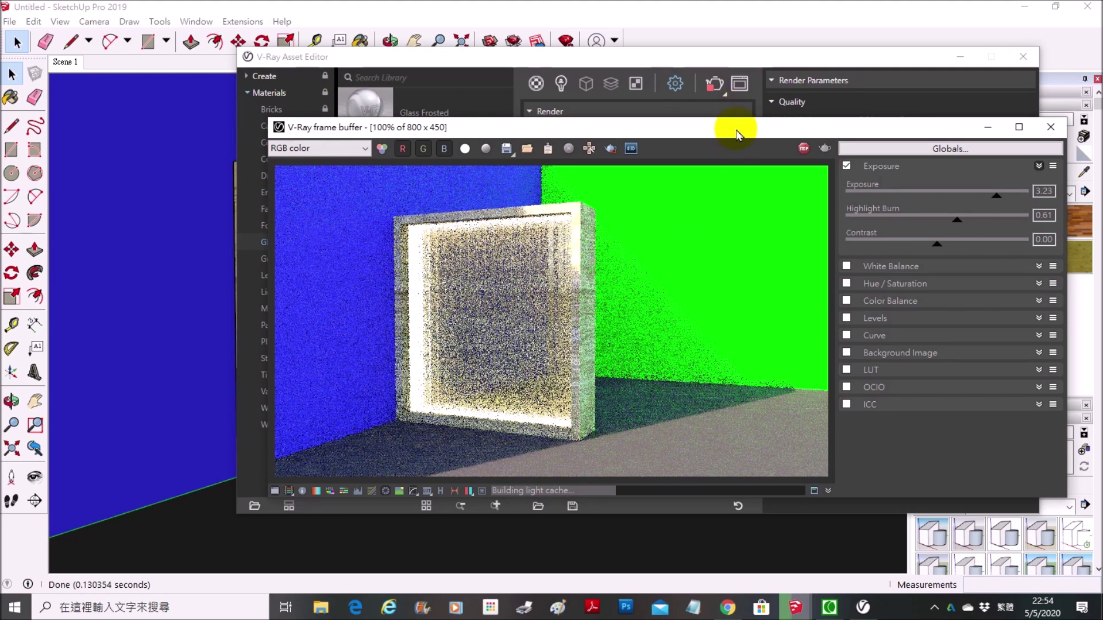
Brighten the frame buffer exposure and lower the highlight burn on the test render.
left_click_drag(731, 128, 601, 117)
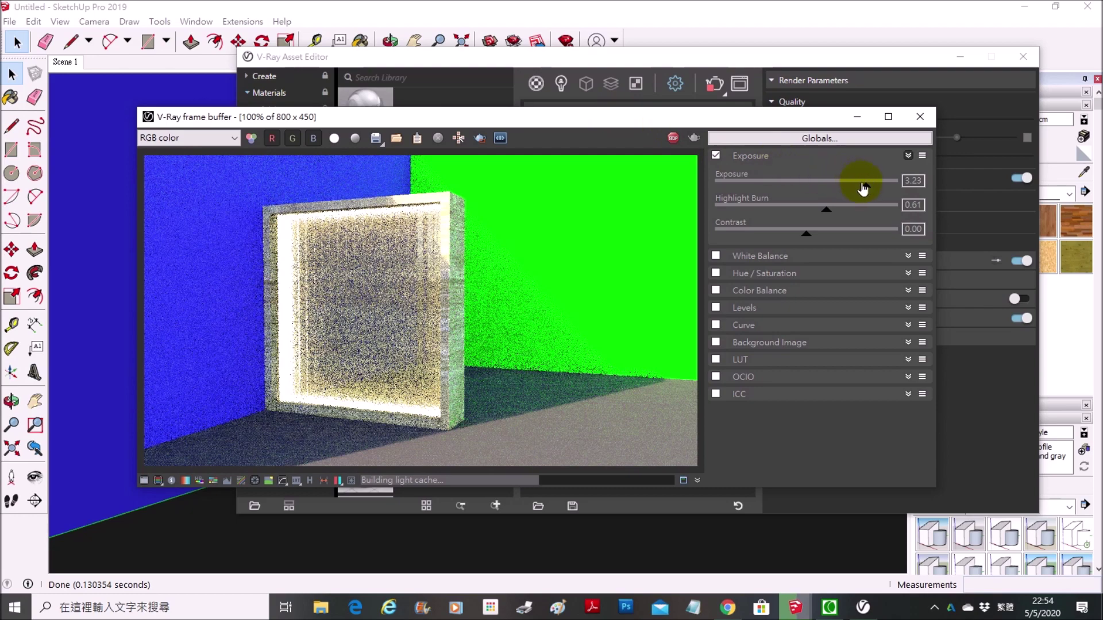
left_click_drag(870, 191, 776, 191)
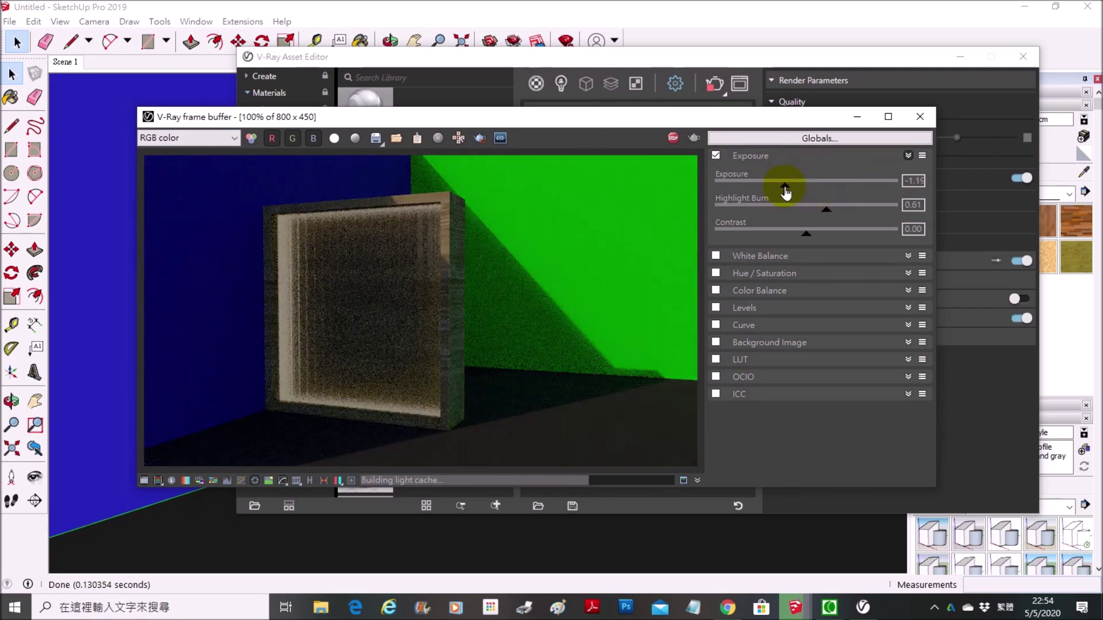
left_click_drag(776, 191, 807, 194)
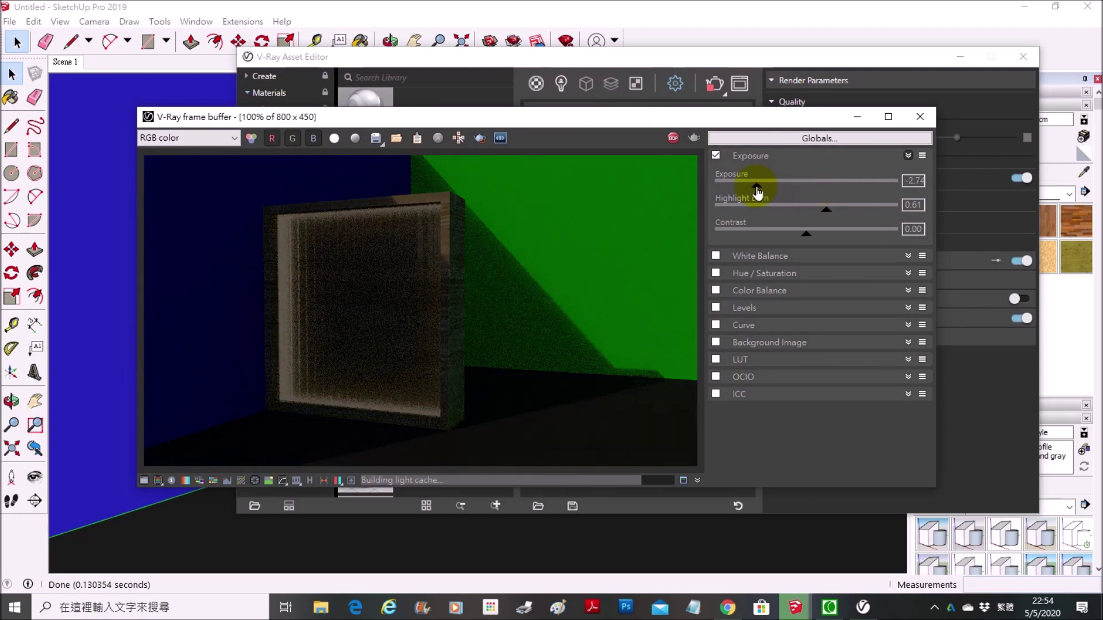
mouse_move(826, 210)
left_mouse_down()
mouse_move(752, 211)
mouse_move(704, 228)
mouse_move(783, 225)
mouse_move(822, 242)
left_mouse_up()
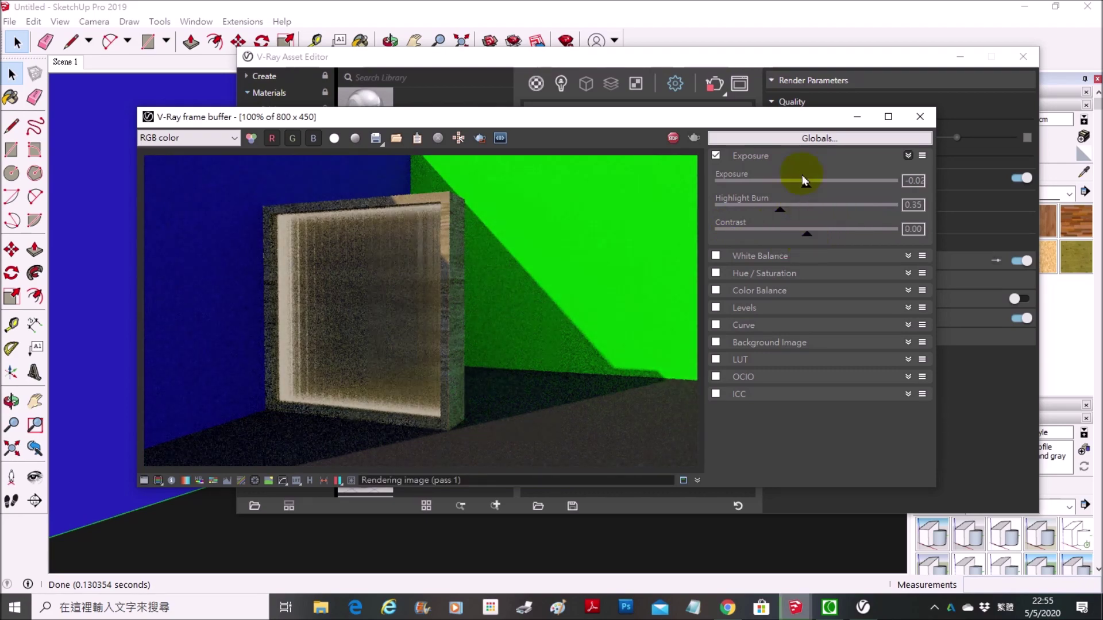
mouse_move(807, 191)
left_mouse_down()
mouse_move(846, 196)
mouse_move(830, 198)
left_mouse_up()
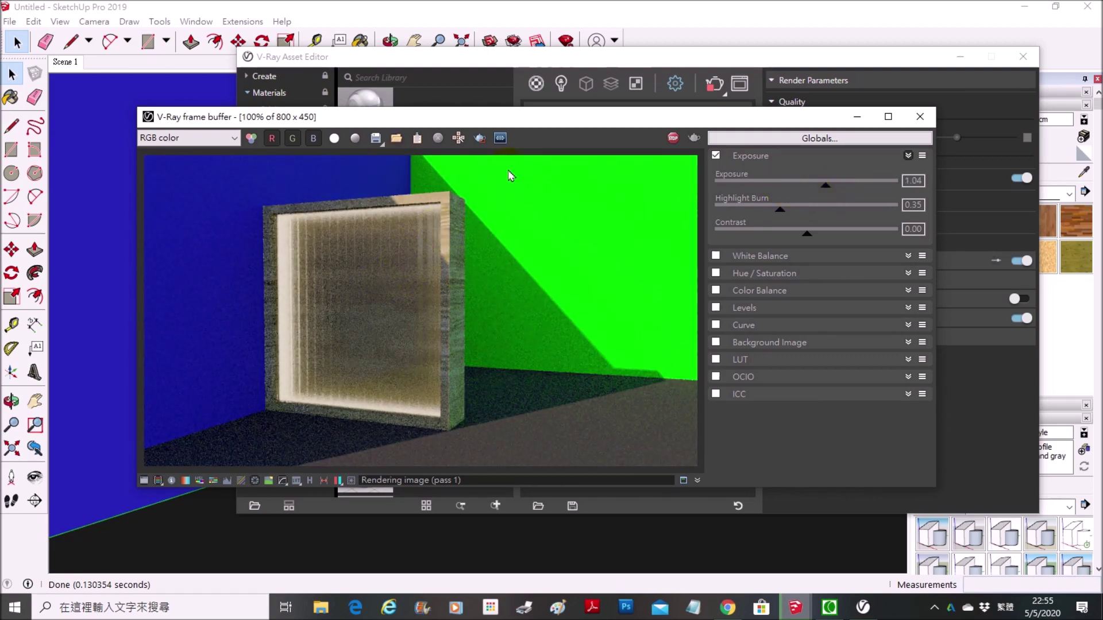
Stop the render and close the frame buffer and Asset Editor.
left_click(680, 138)
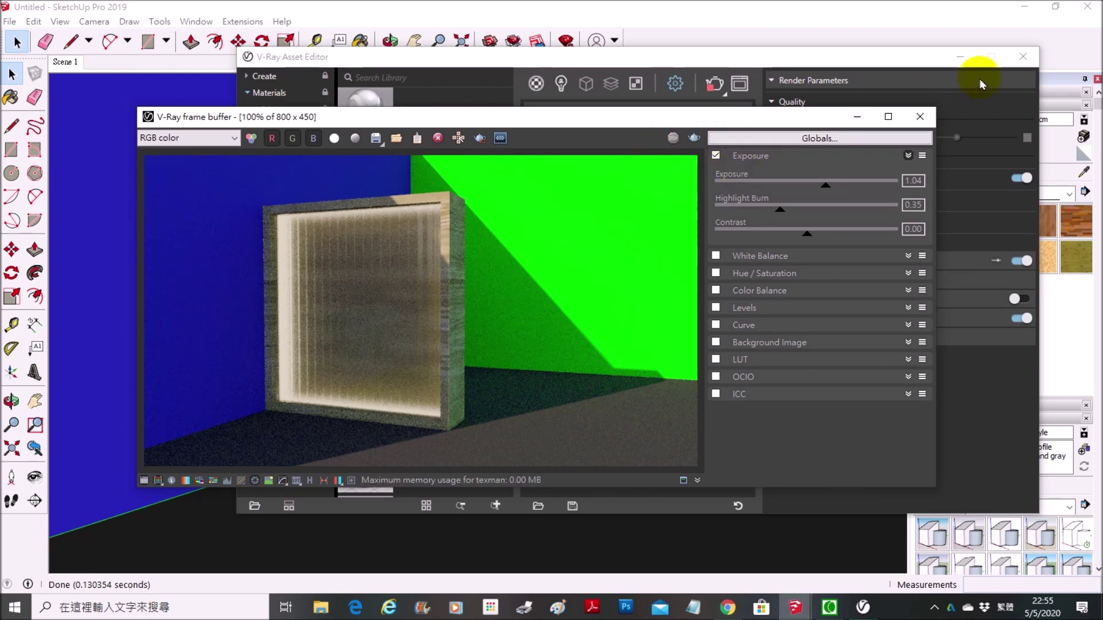
left_click(920, 116)
left_click(960, 56)
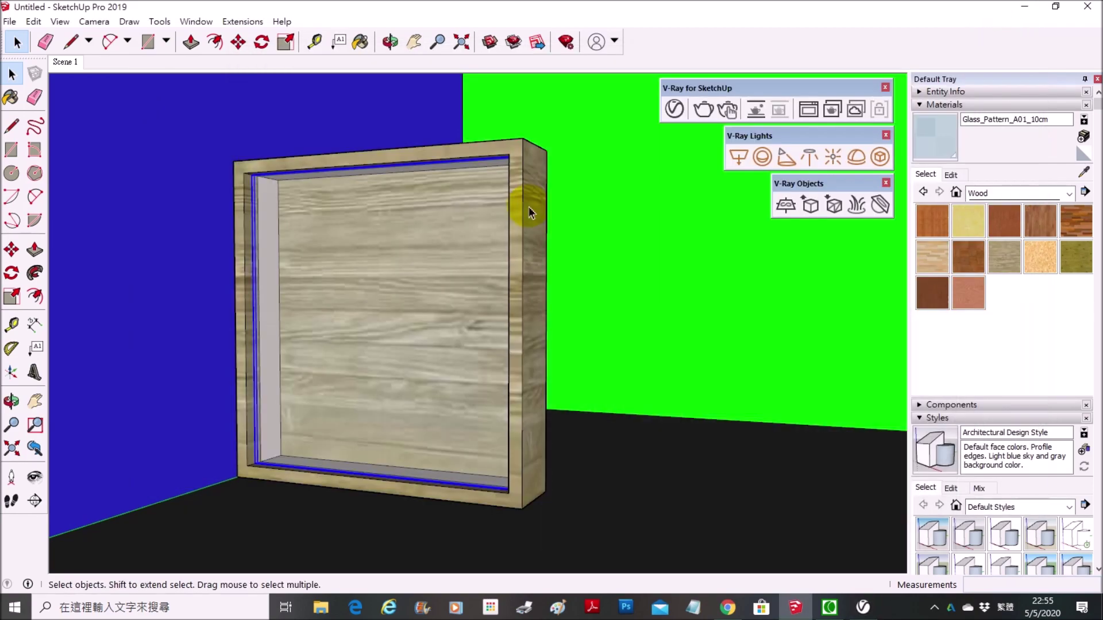
Turn on early-morning sun shadows, return to the Scene 1 view, and open the Asset Editor.
scroll(479, 270, "down", 5)
scroll(482, 270, "down", 5)
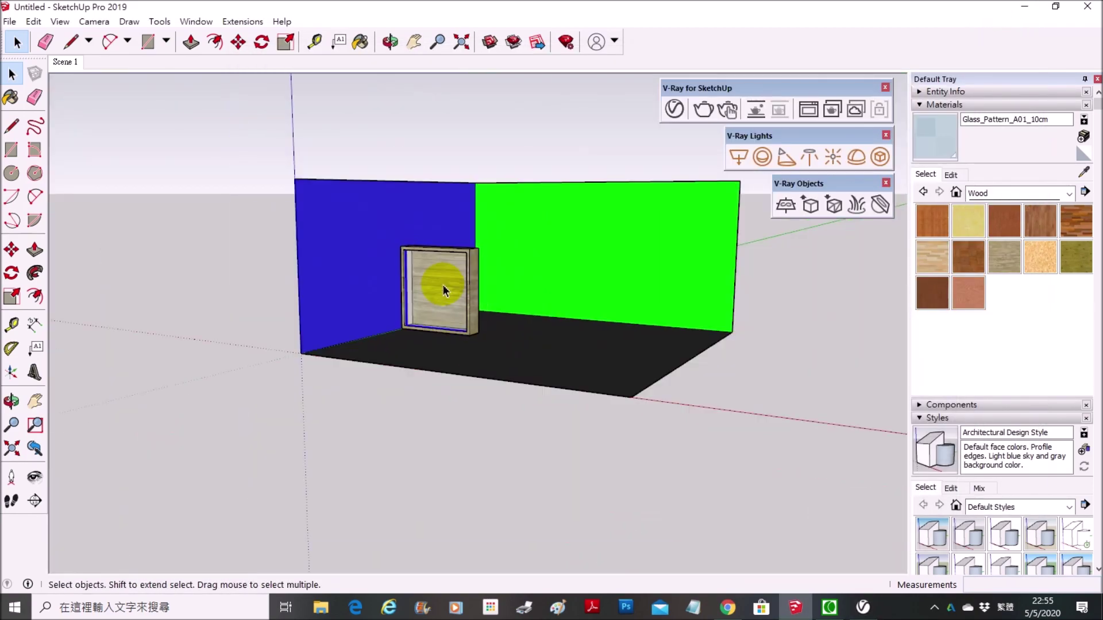
scroll(482, 270, "up", 2)
scroll(506, 263, "up", 3)
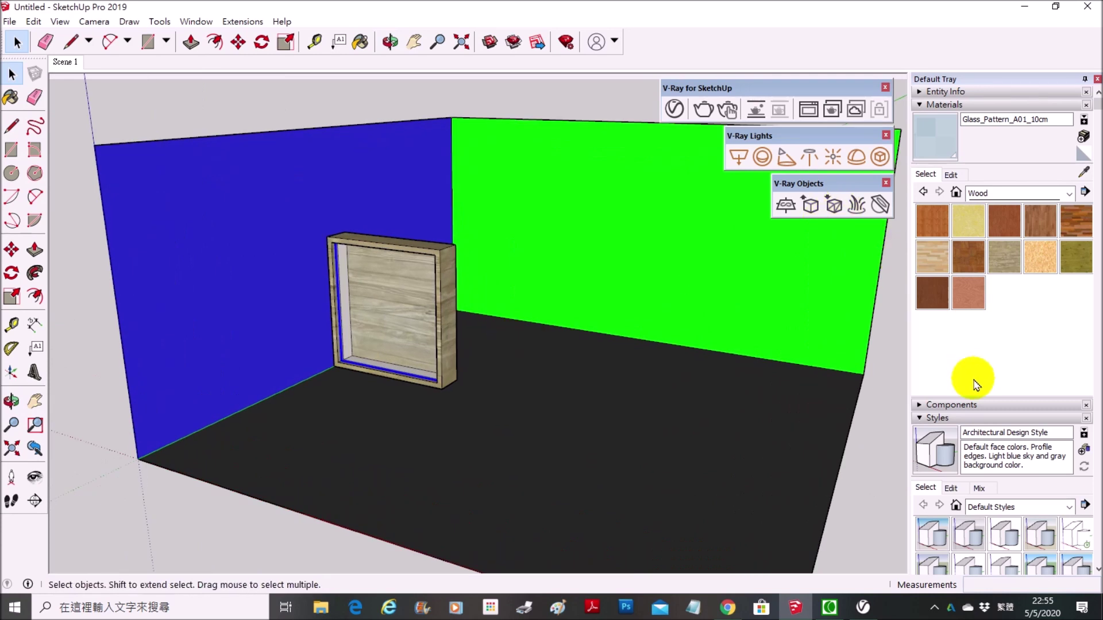
left_click(944, 104)
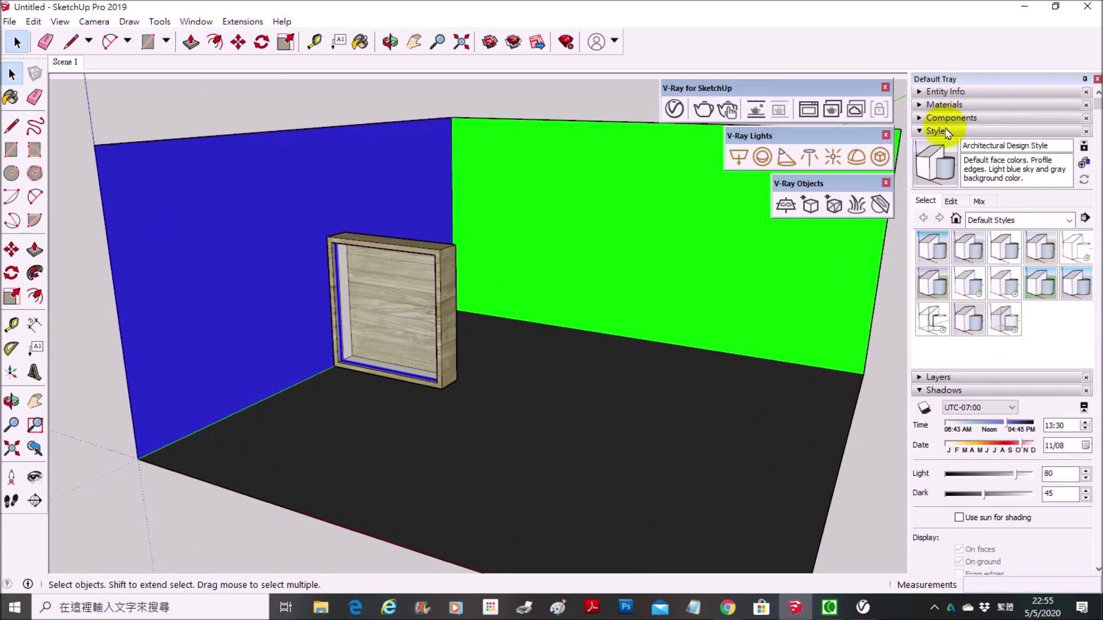
left_click(941, 131)
left_click(924, 175)
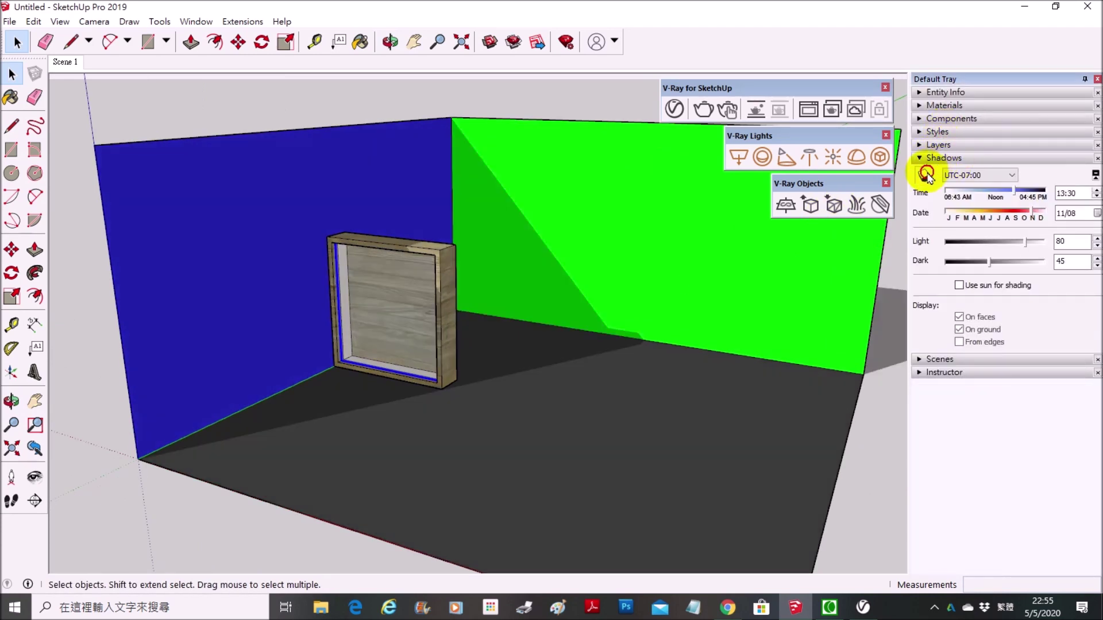
left_click_drag(1014, 190, 945, 191)
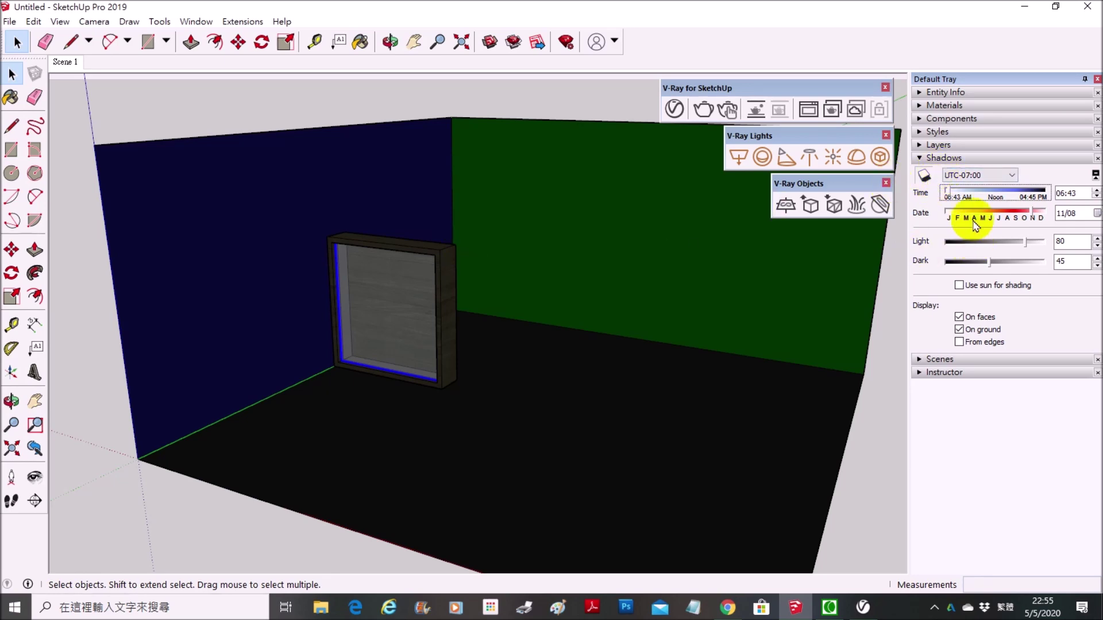
left_click(69, 66)
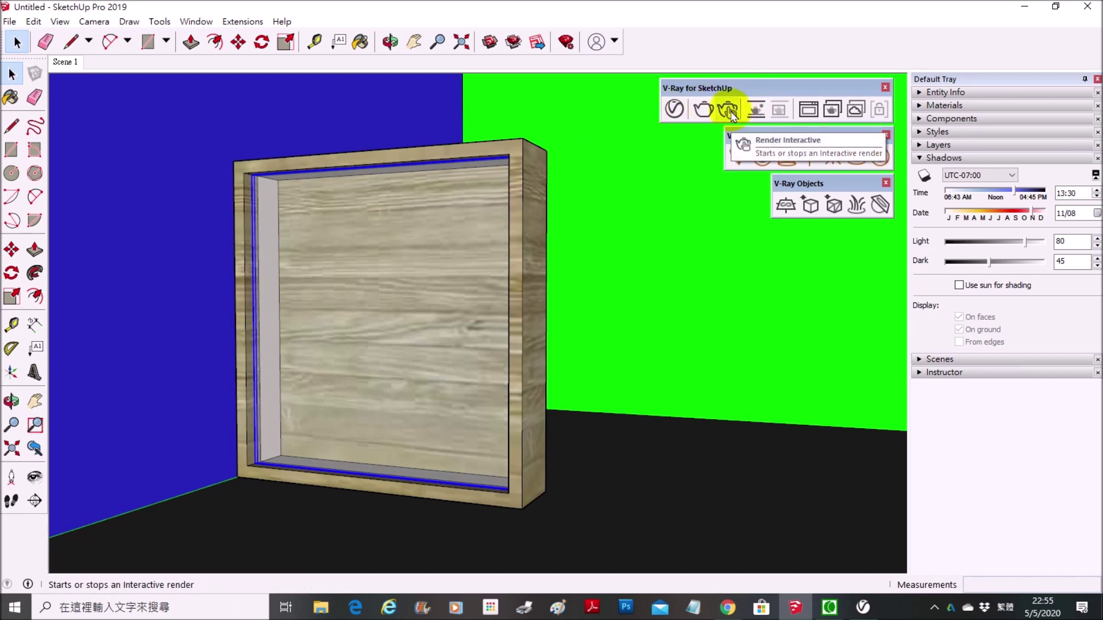
left_click(674, 109)
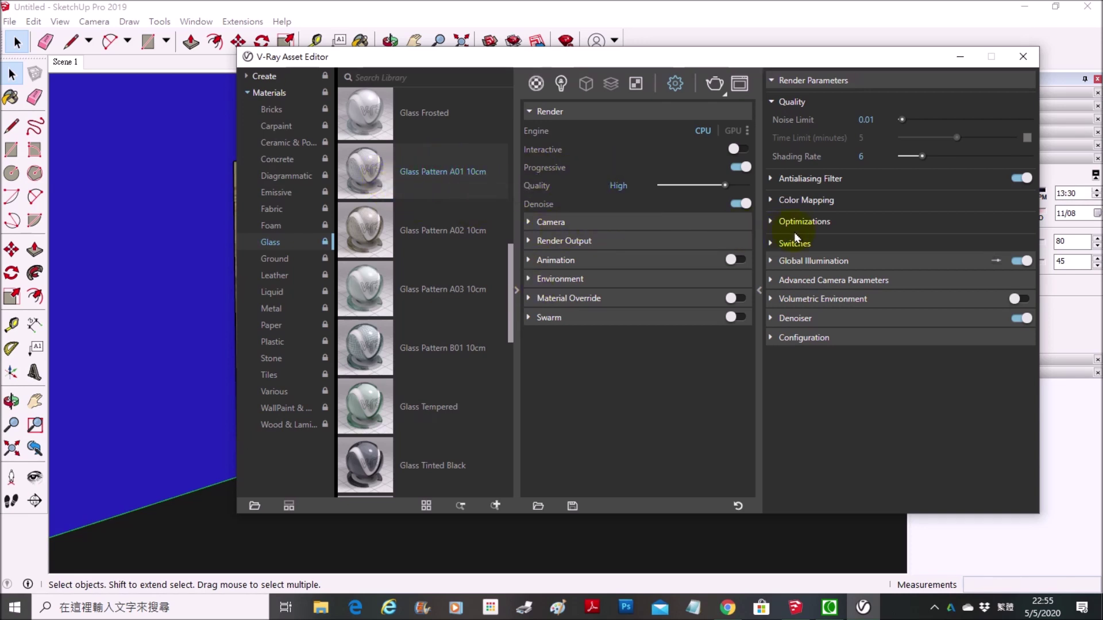
Set the Glass Pattern A01 refraction glossiness to about 0.7.
left_click(536, 85)
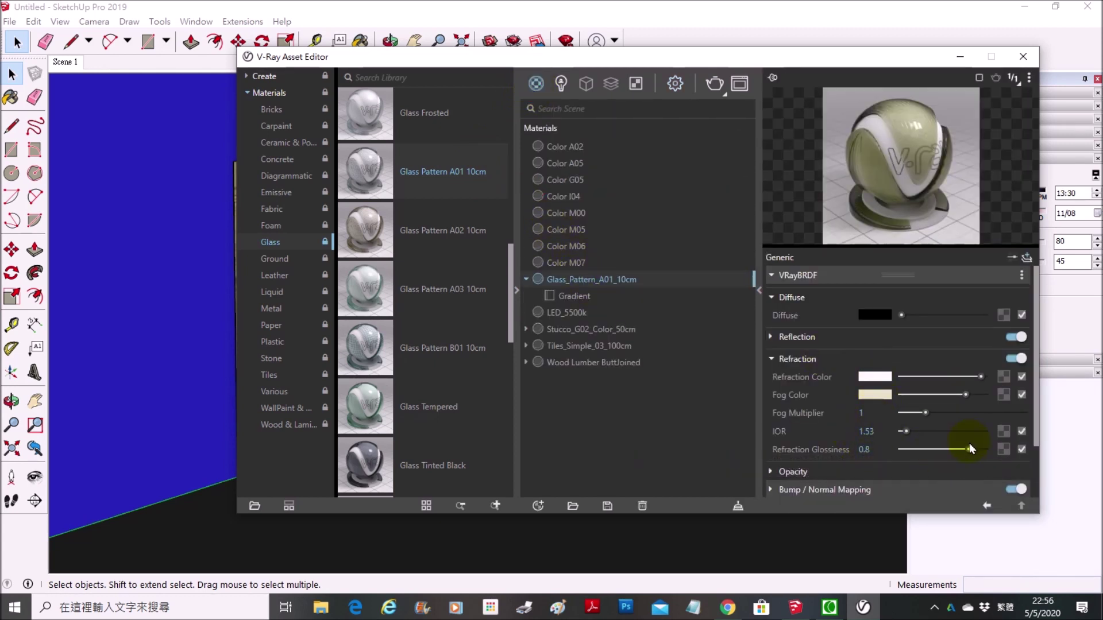
left_click_drag(969, 450, 953, 450)
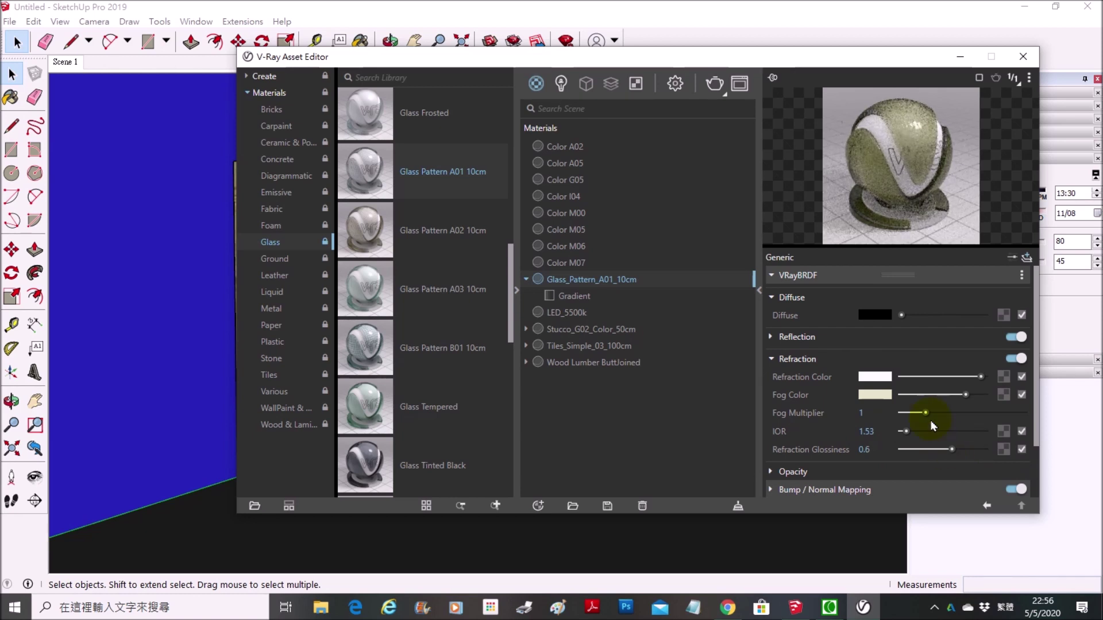
left_click_drag(952, 450, 962, 454)
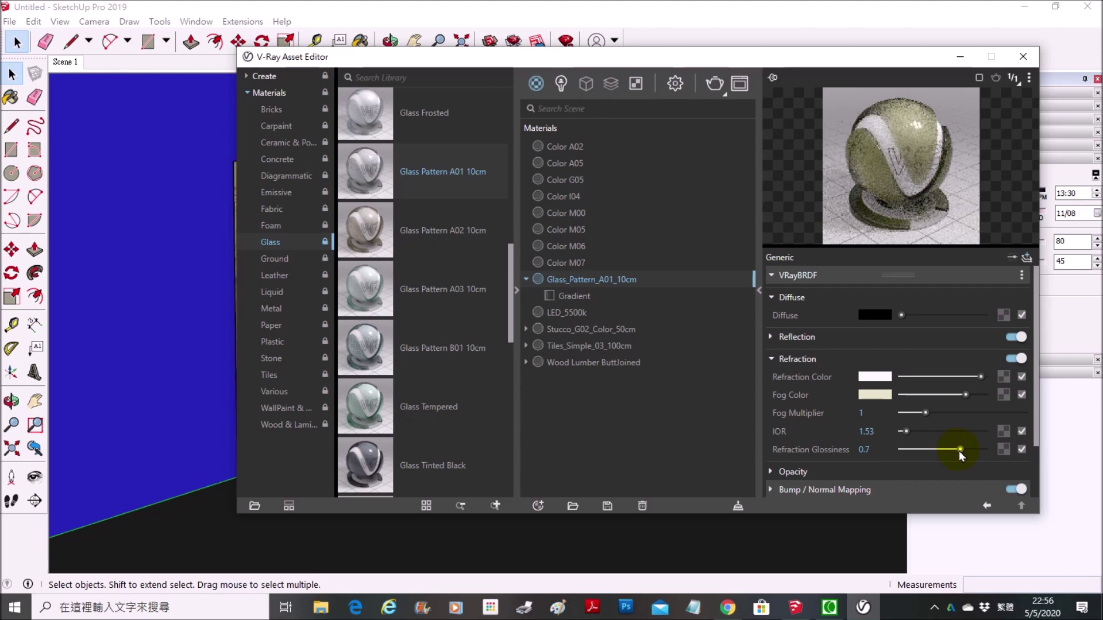
Run a V-Ray test render of the light box, then stop it and minimize the window.
left_click(716, 84)
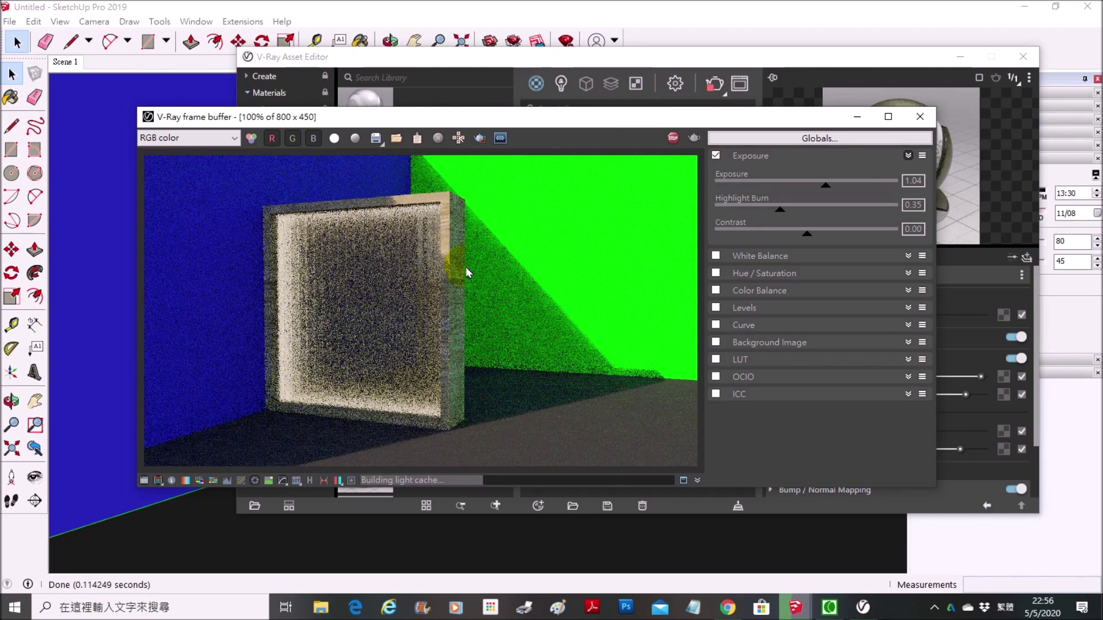
left_click(671, 138)
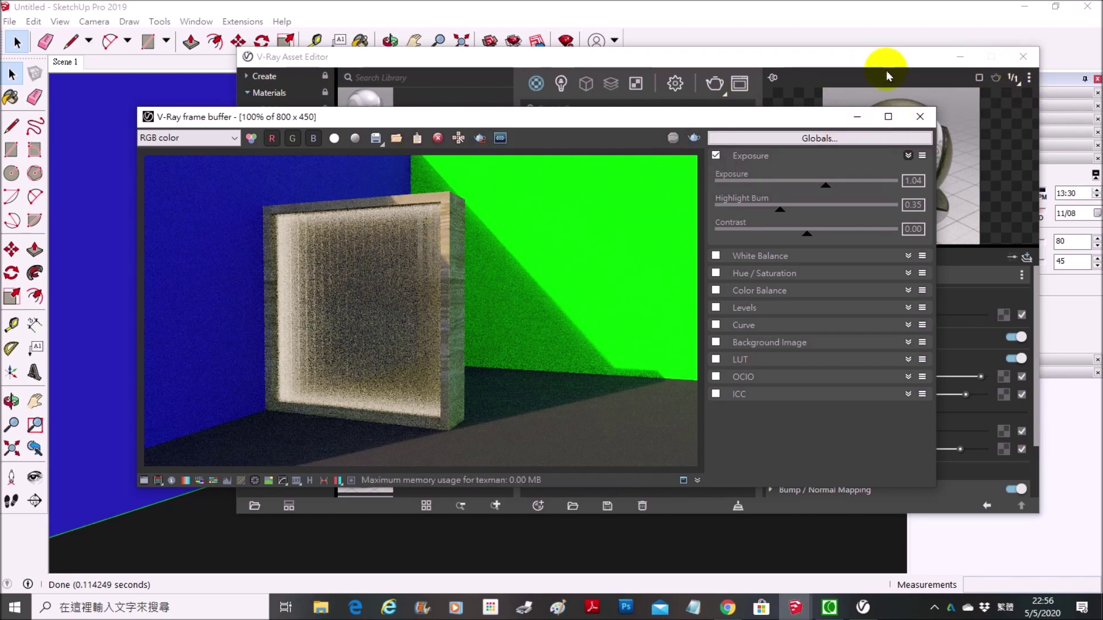
left_click(857, 117)
Set sun shadows to 04:36 on 06/14 to darken the room, then reopen the Asset Editor.
left_click(962, 56)
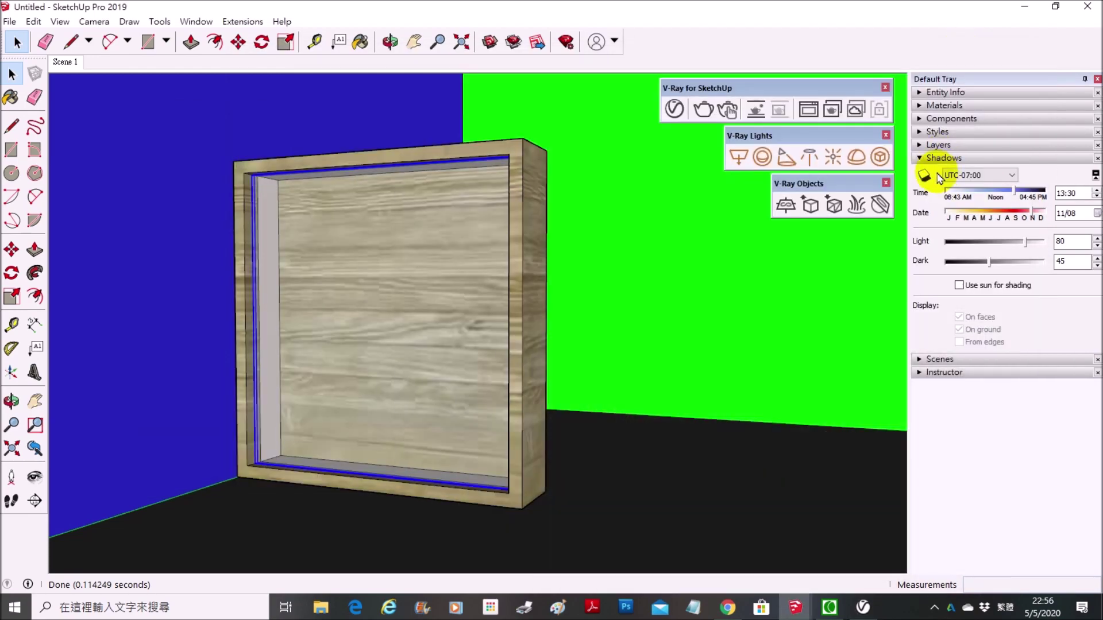
left_click(924, 175)
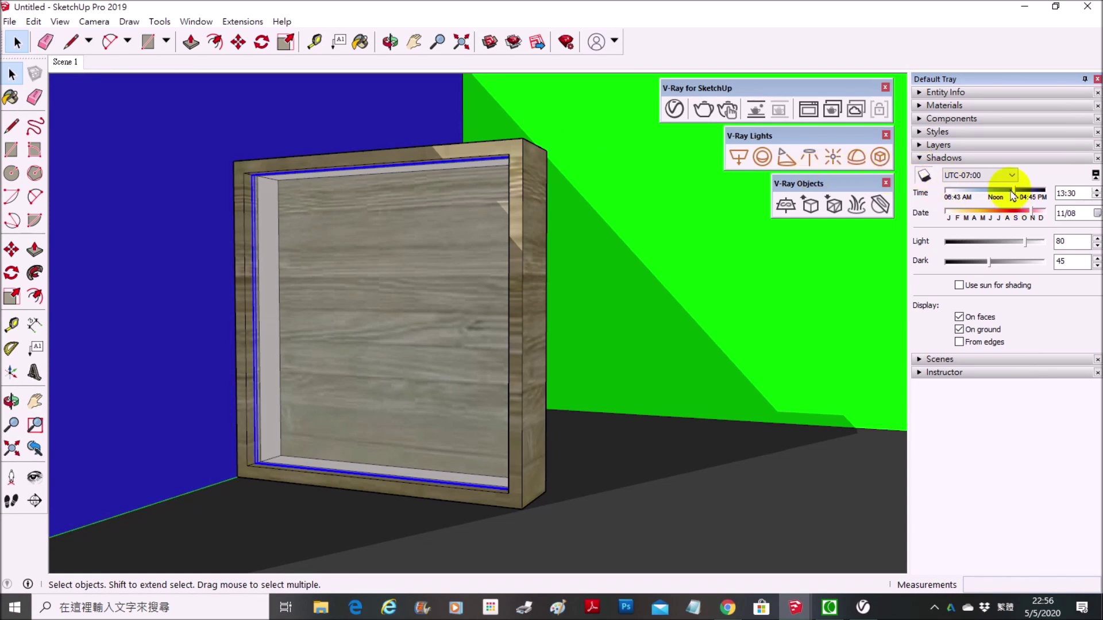
left_click_drag(1013, 195, 947, 195)
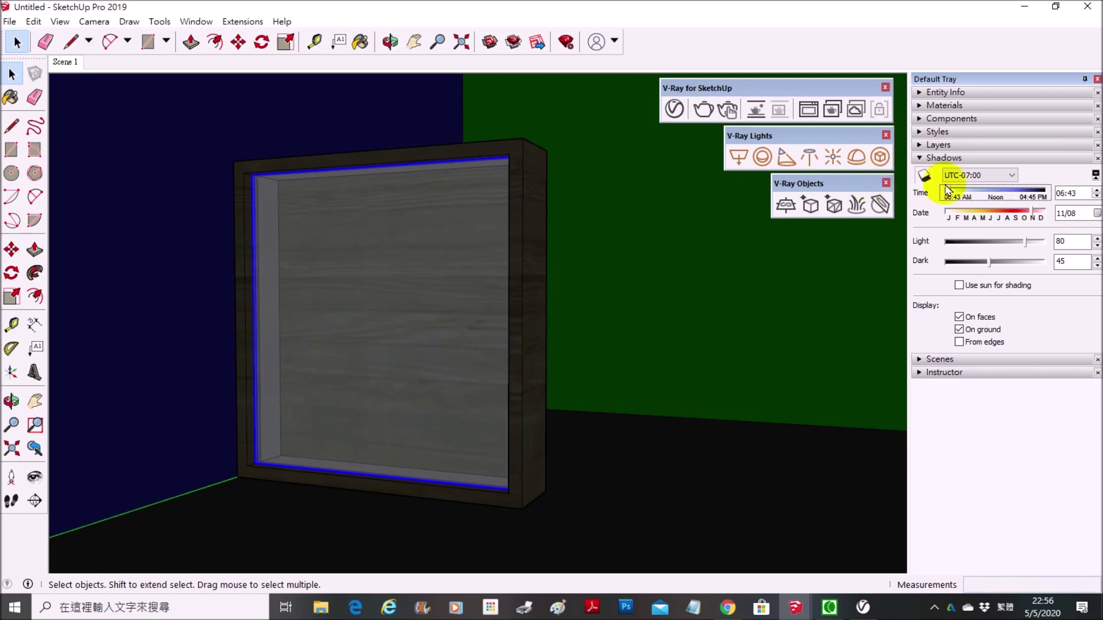
left_click(923, 176)
mouse_move(1031, 216)
left_mouse_down()
mouse_move(992, 217)
mouse_move(945, 192)
left_mouse_up()
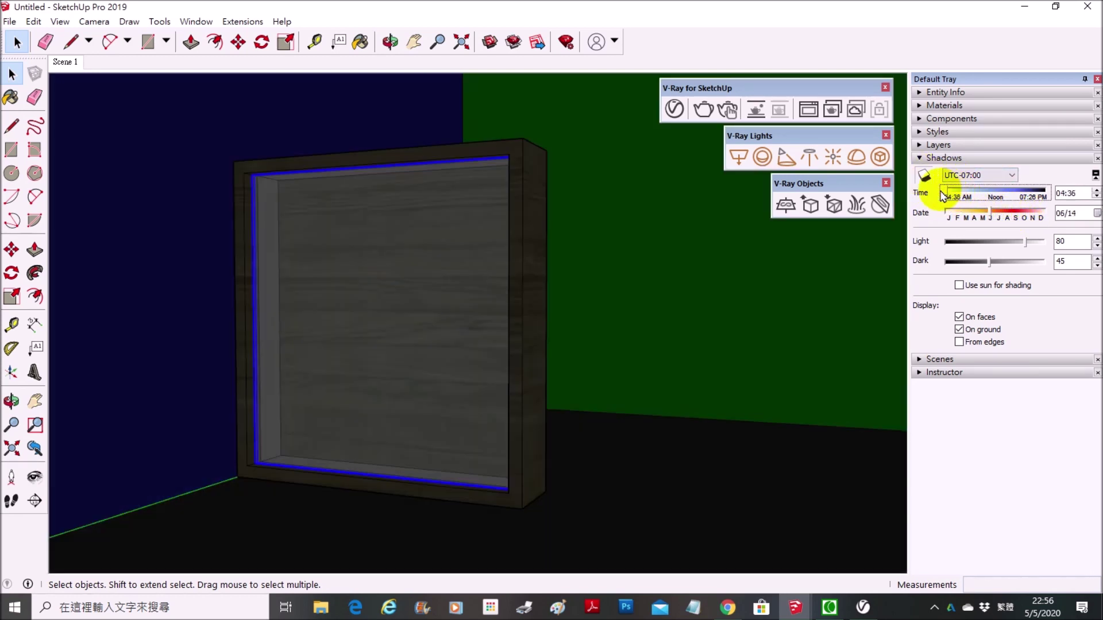
left_click(675, 109)
left_click(717, 86)
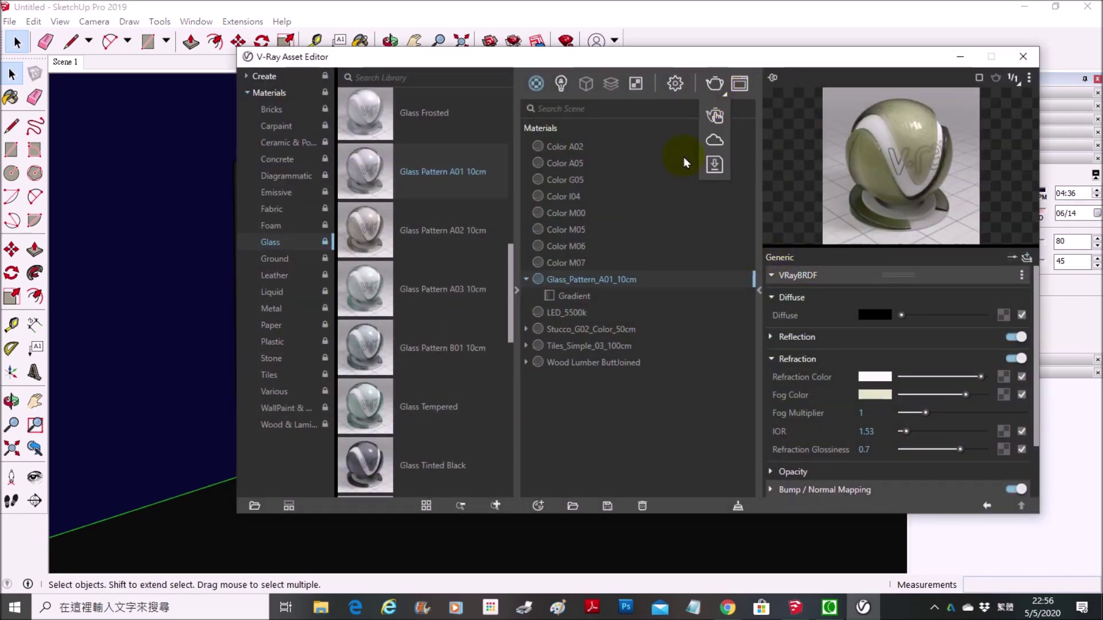
Re-render the darkened room with exposure at 1.91 and highlight burn at 0.
left_click(740, 83)
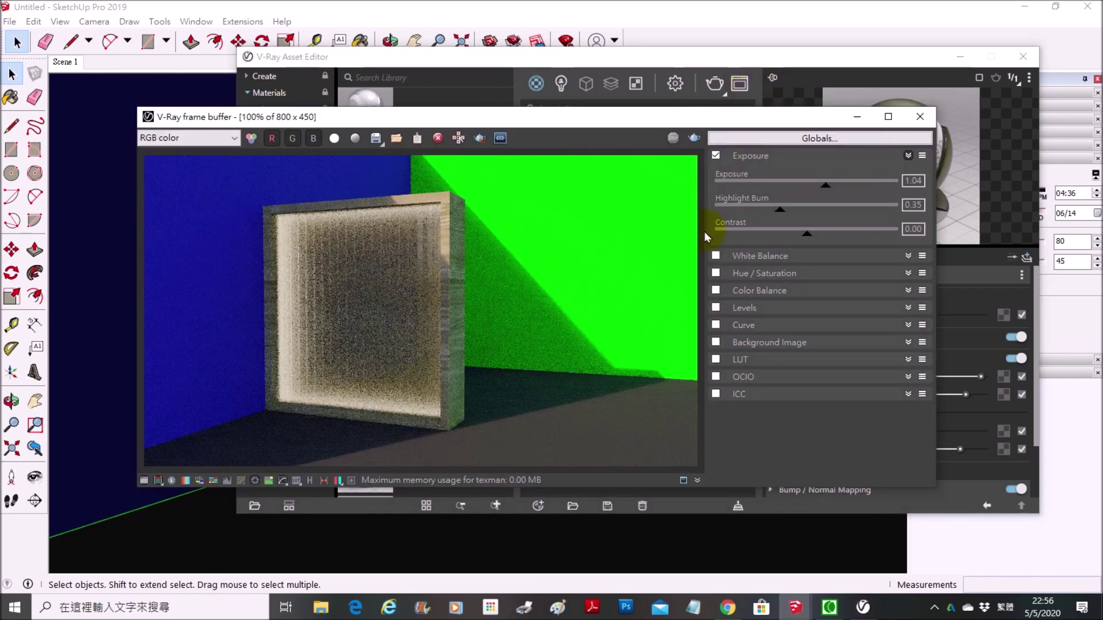
left_click(692, 138)
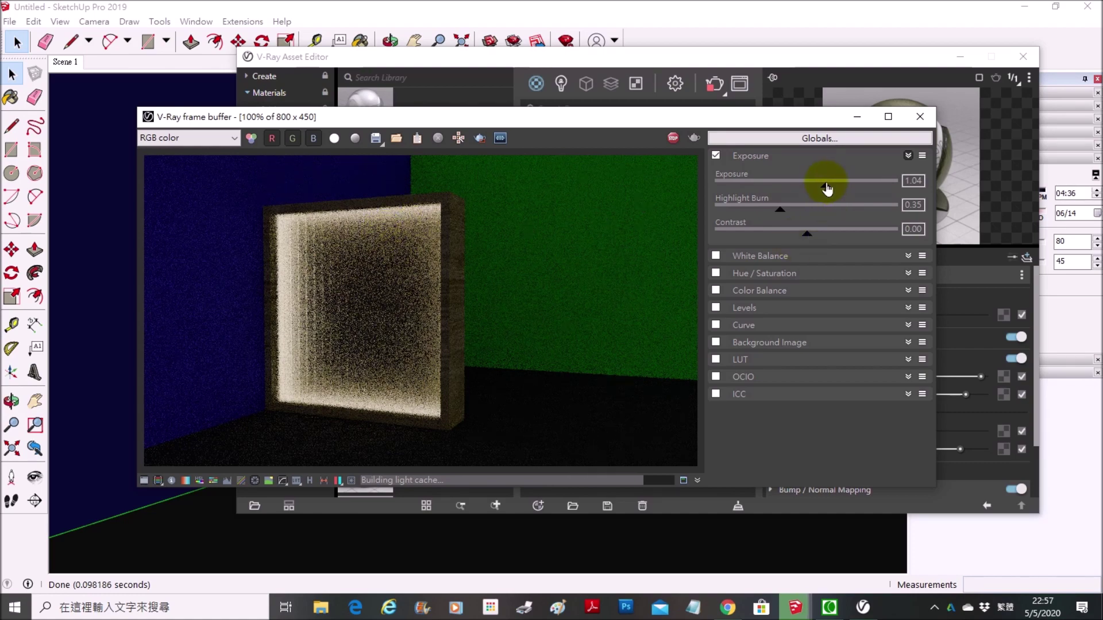
left_click_drag(826, 188, 842, 190)
mouse_move(778, 210)
left_mouse_down()
mouse_move(731, 203)
mouse_move(710, 220)
left_mouse_up()
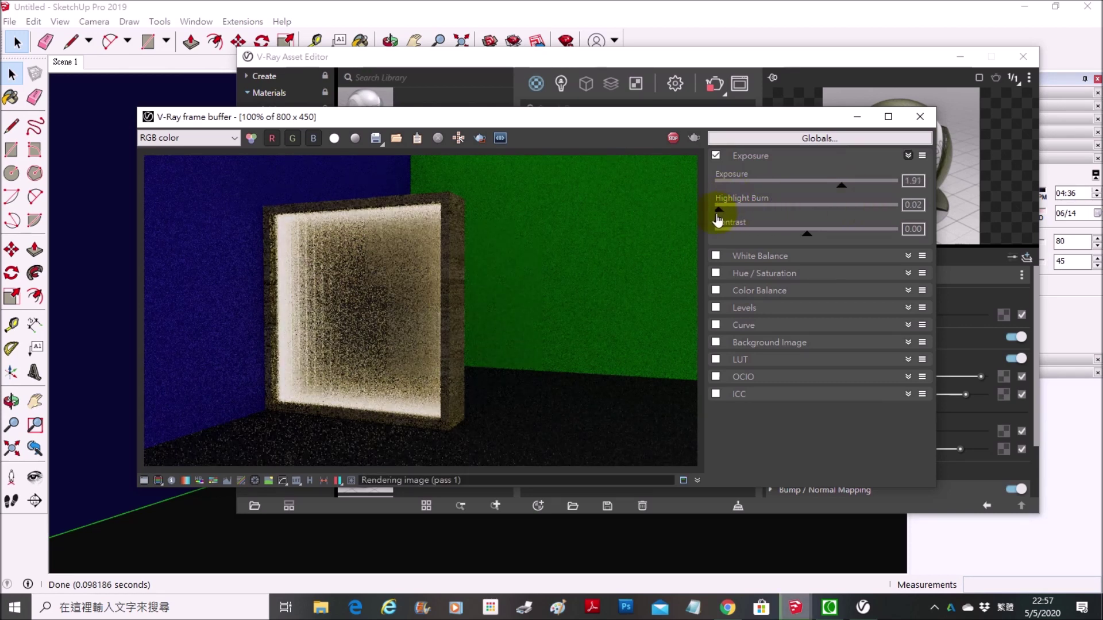
mouse_move(784, 118)
left_mouse_down()
mouse_move(933, 339)
mouse_move(720, 386)
left_mouse_up()
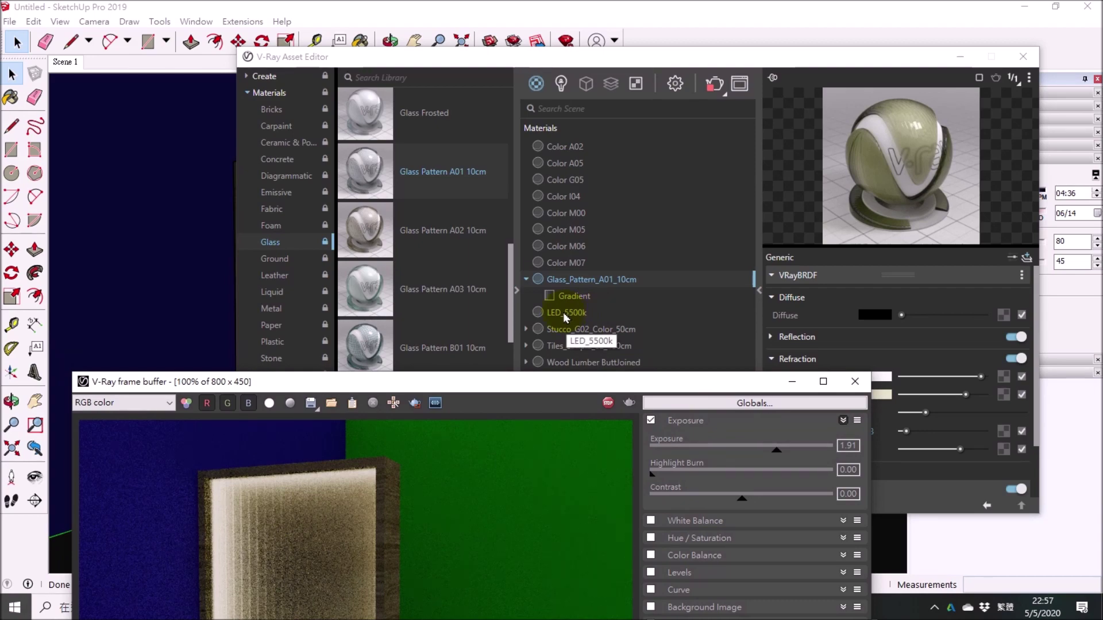
mouse_move(566, 382)
left_mouse_down()
mouse_move(571, 110)
mouse_move(657, 100)
left_mouse_up()
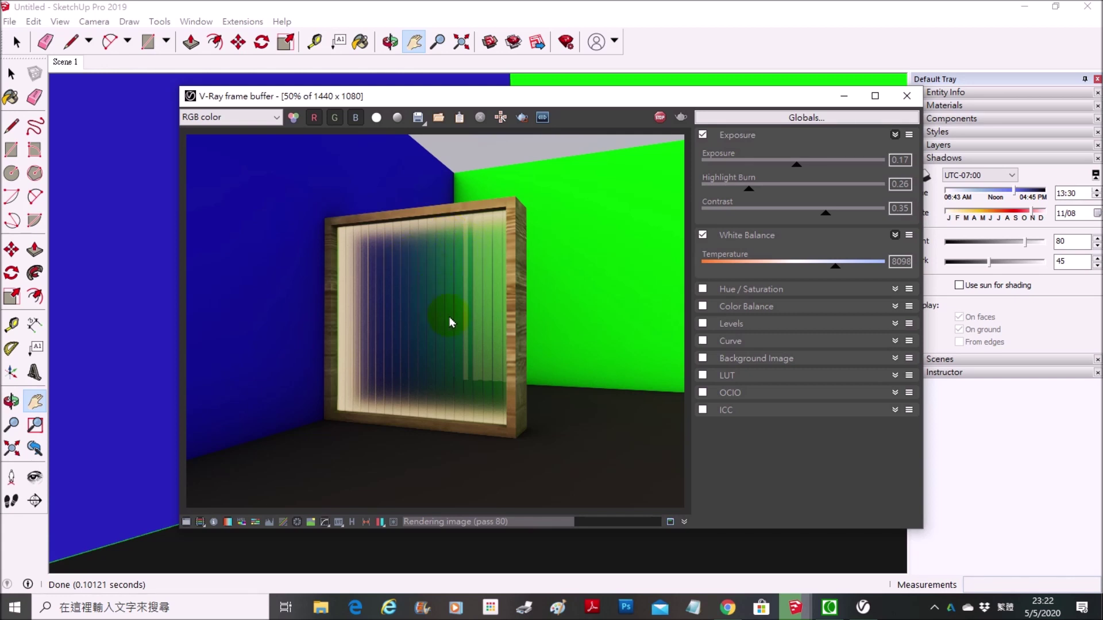
Inspect the 1440×1080 light box render at 100% zoom, zooming out and back in.
double_click(420, 290)
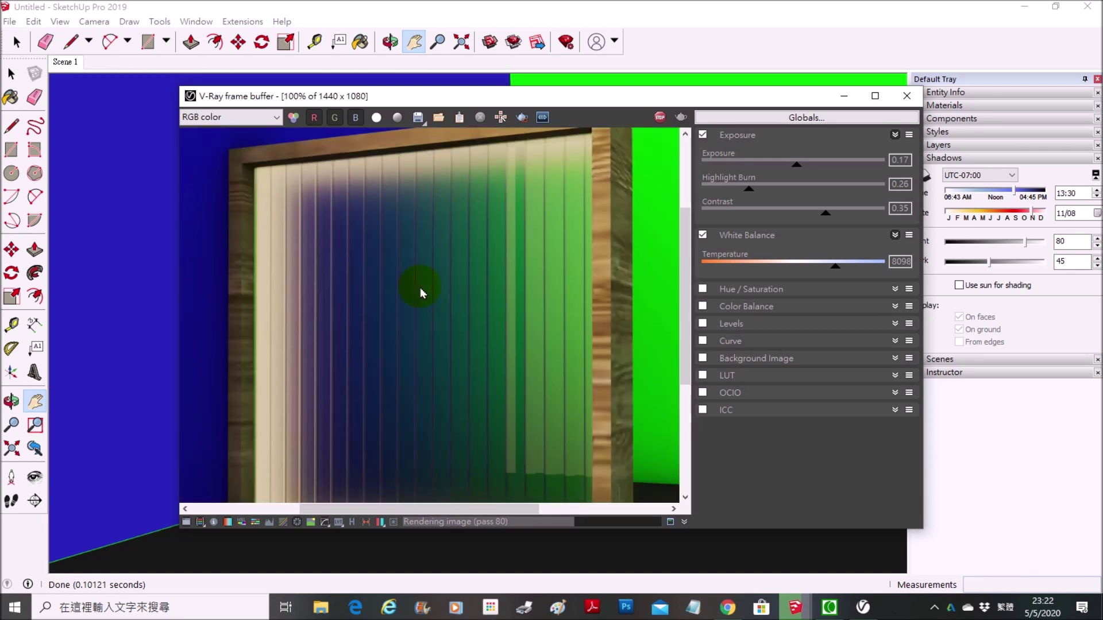
scroll(419, 293, "down", 1)
scroll(421, 286, "up", 1)
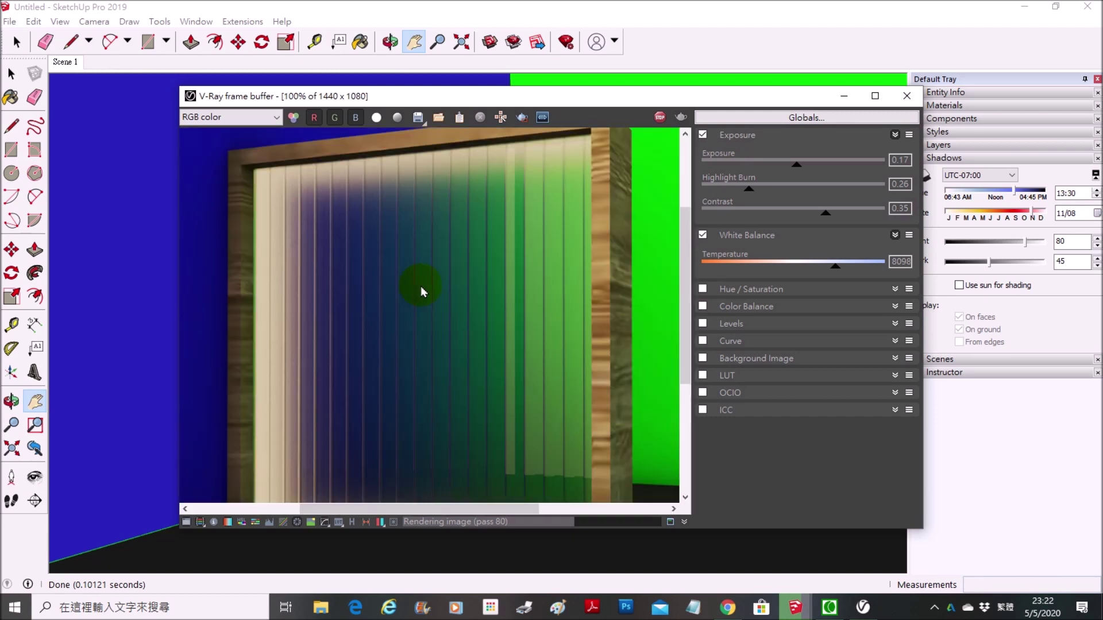